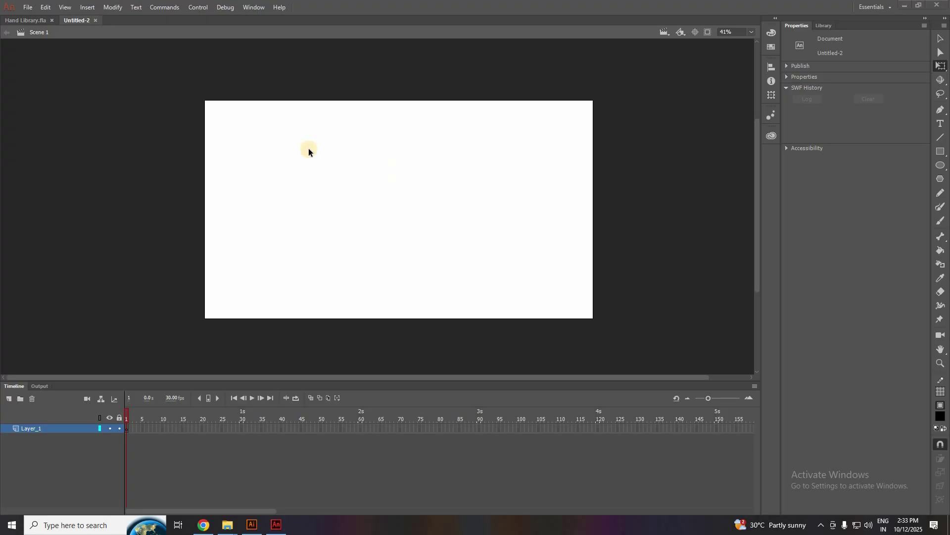
Step: Switch to Hand Library.fla and examine the individual hand poses across the stage
left_click(9, 20)
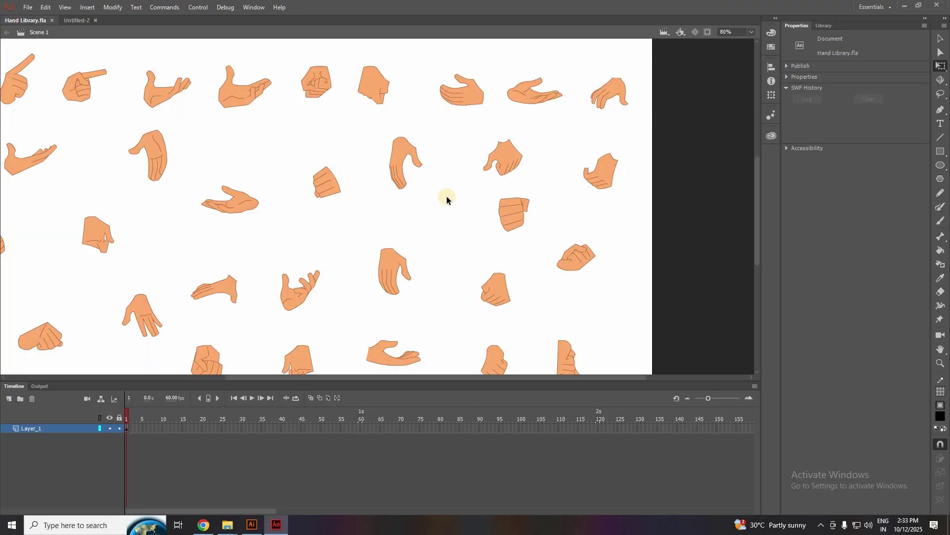
scroll(595, 230, "down", 3)
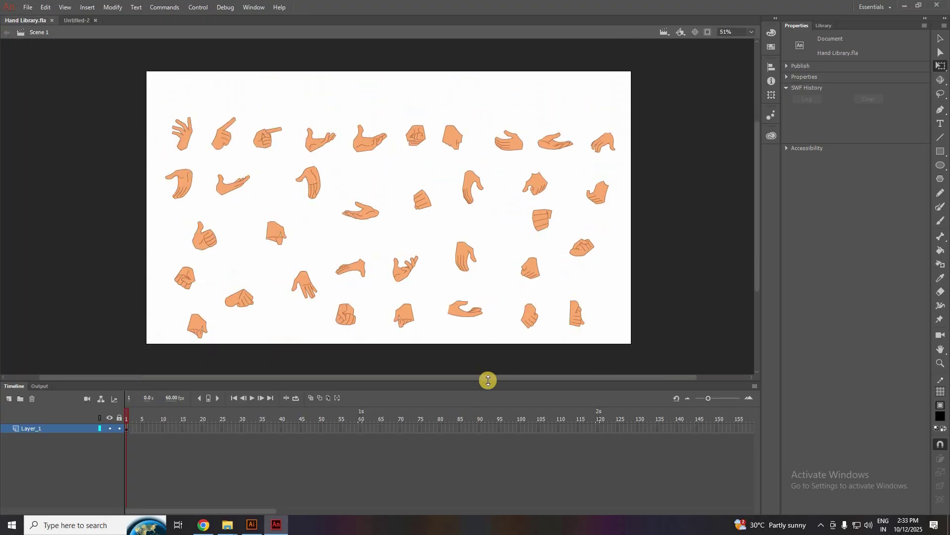
left_click_drag(492, 378, 473, 378)
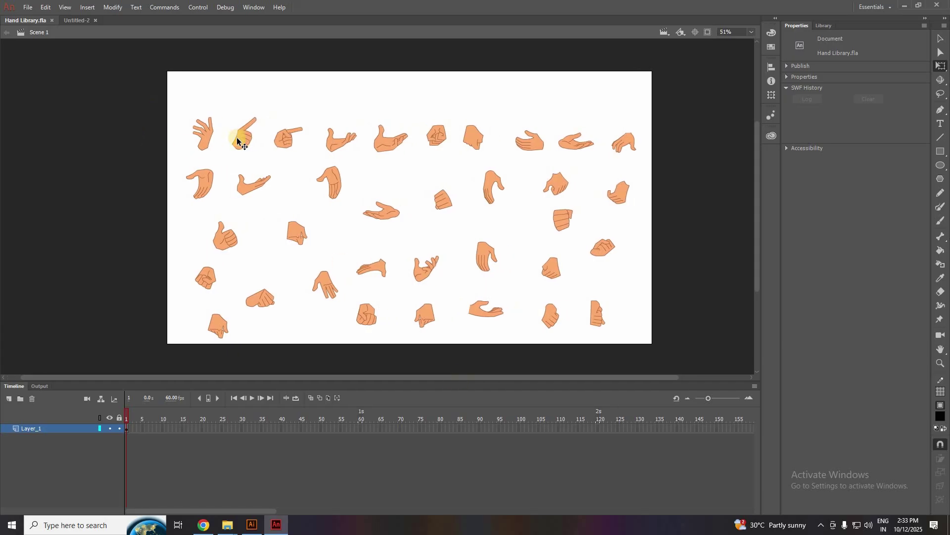
scroll(221, 143, "up", 2)
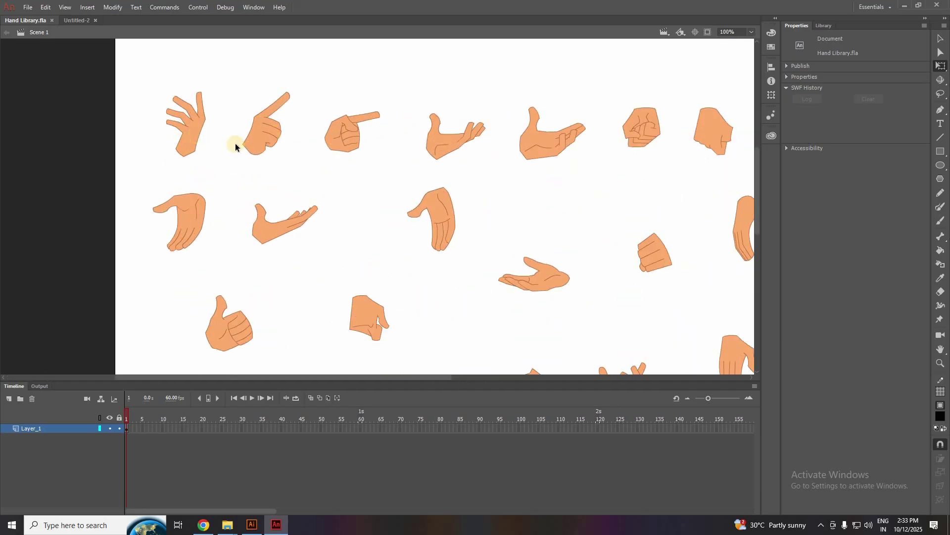
scroll(183, 144, "down", 1)
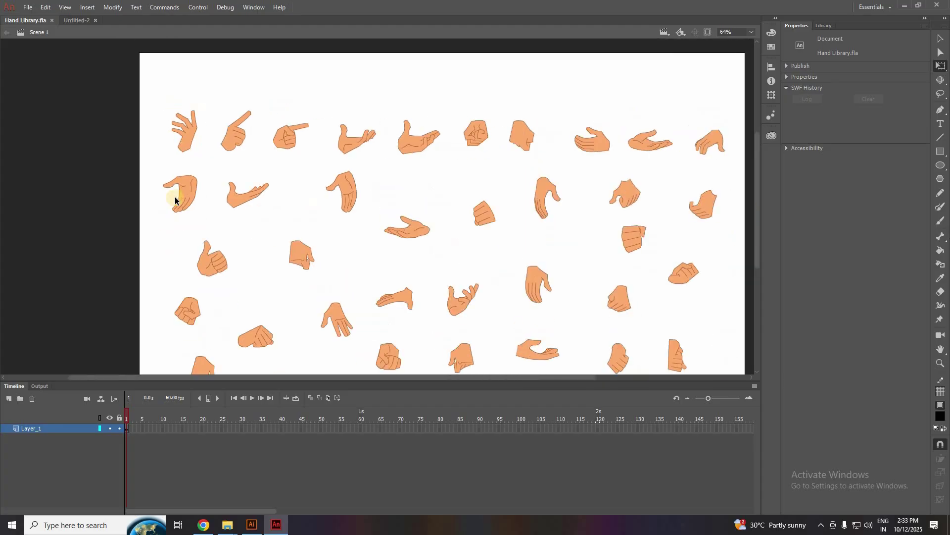
left_click(213, 267)
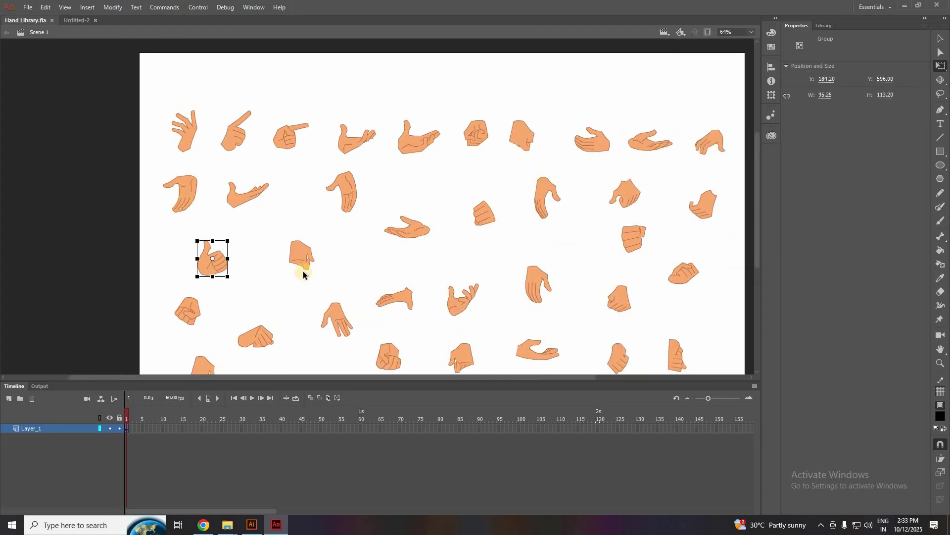
scroll(365, 295, "down", 3)
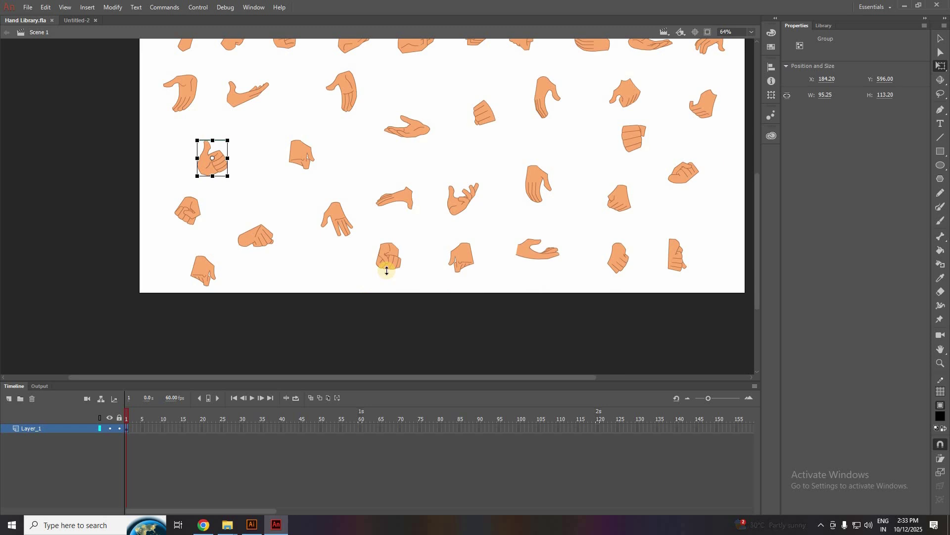
left_click(386, 263)
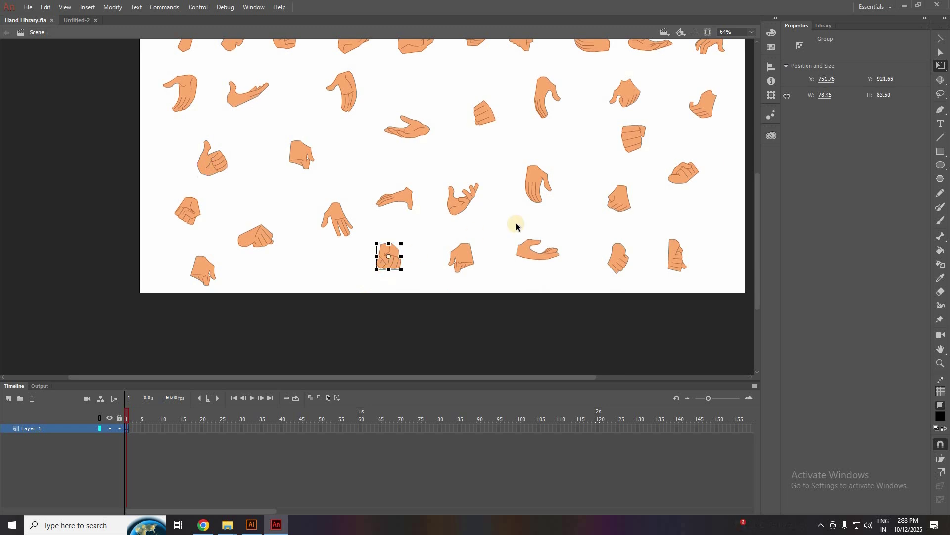
left_click(631, 141)
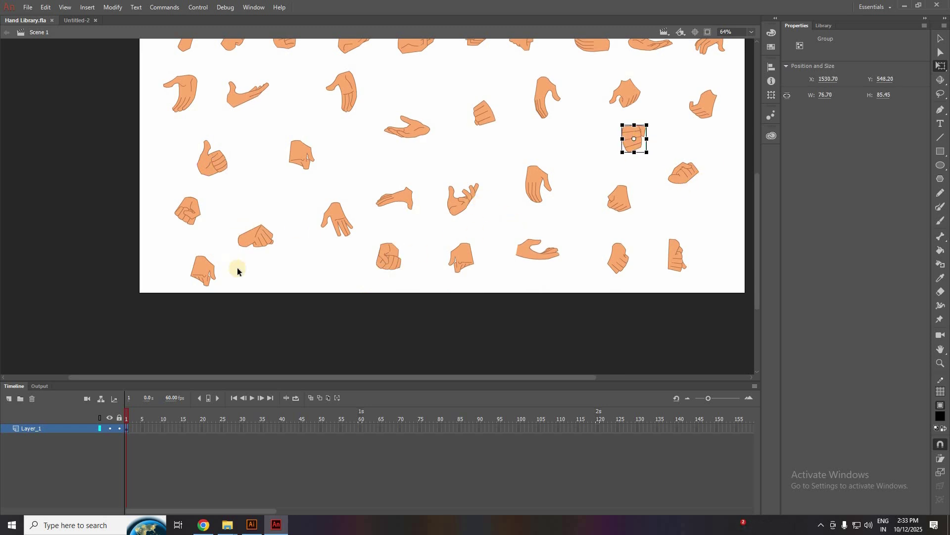
scroll(237, 267, "down", 3)
scroll(437, 171, "up", 3)
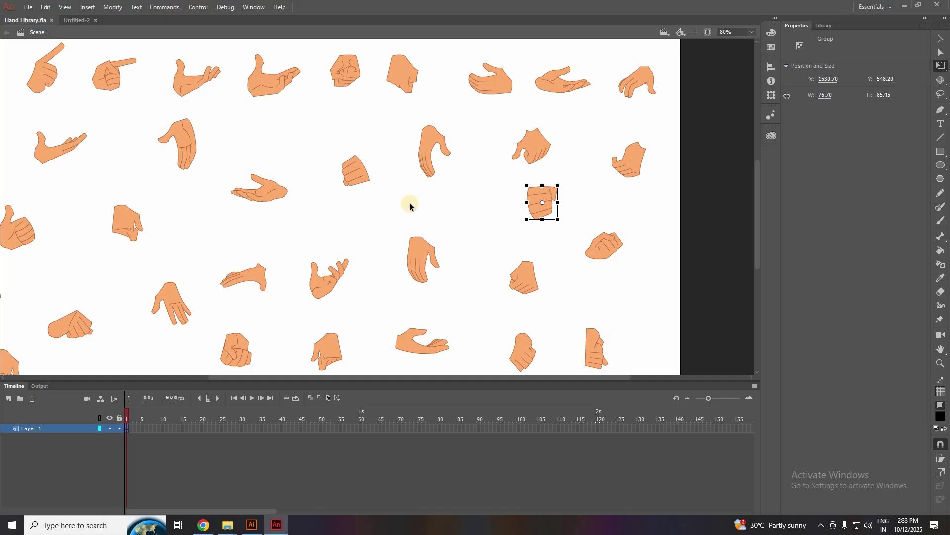
left_click(441, 204)
scroll(443, 205, "down", 3)
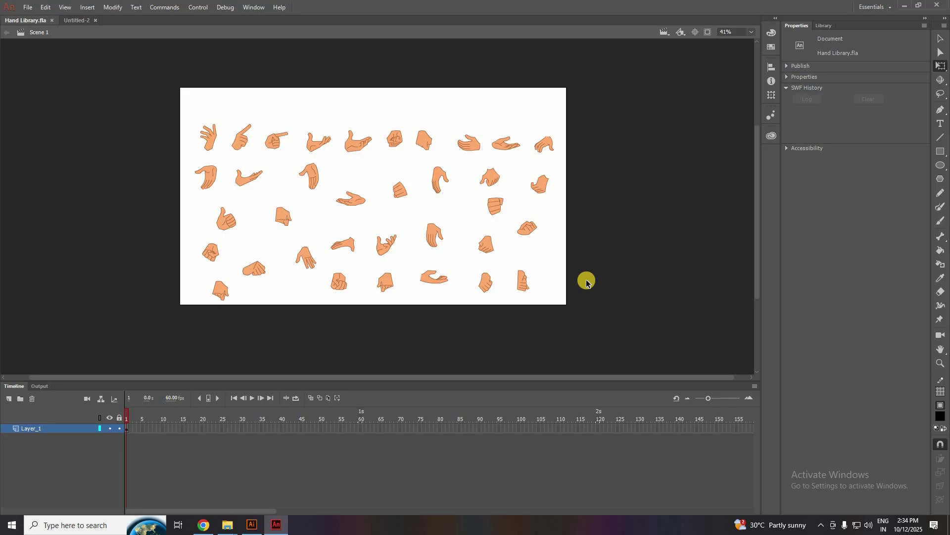
Step: Select all the hand drawings on the stage to review the complete set, and clear the selection
left_click_drag(146, 102, 599, 310)
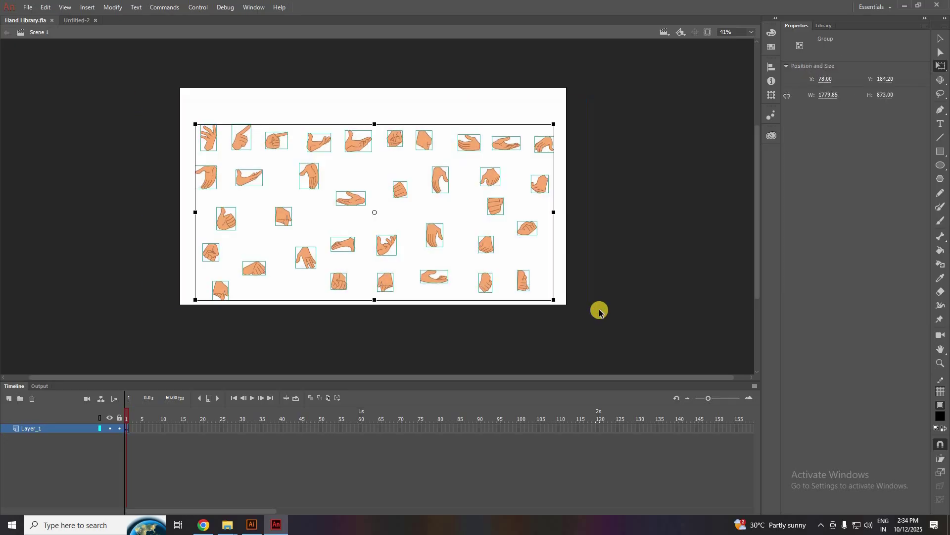
left_click(601, 310)
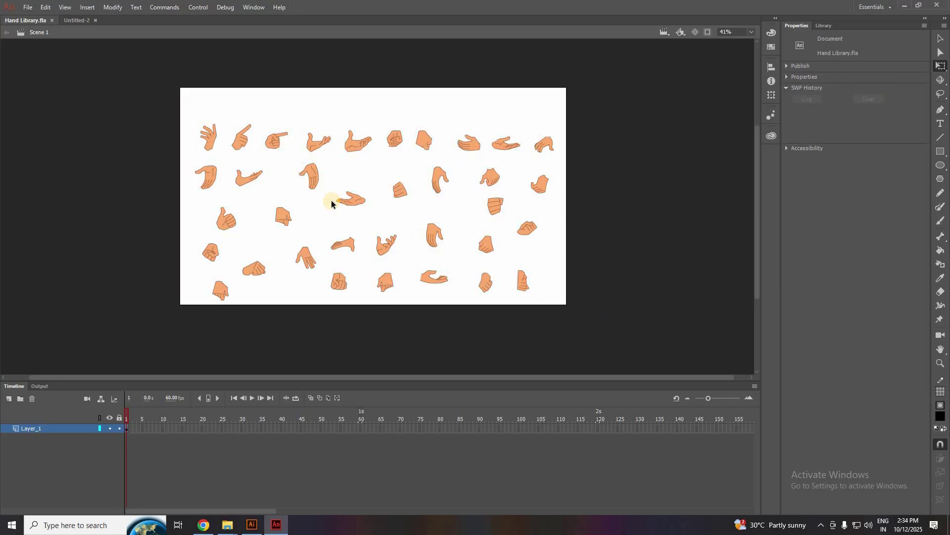
left_click_drag(170, 109, 570, 323)
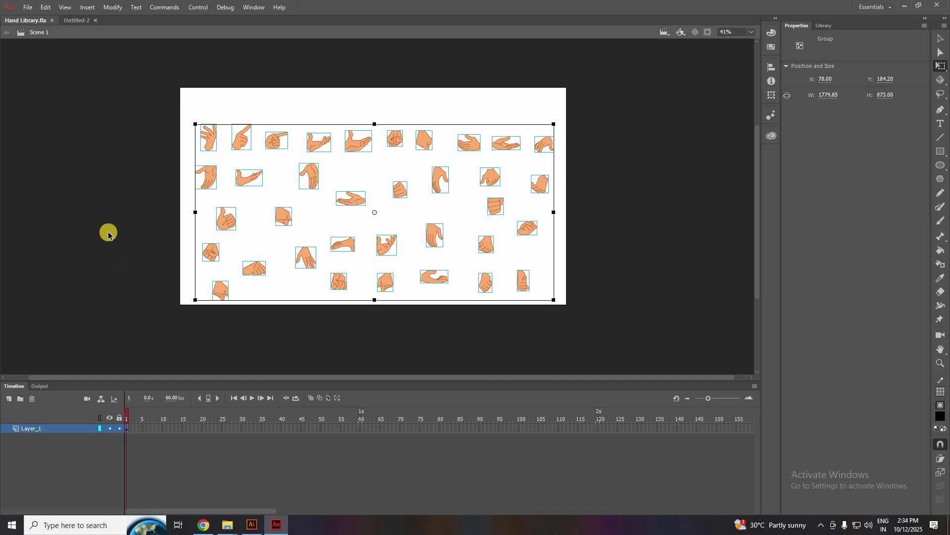
left_click(638, 237)
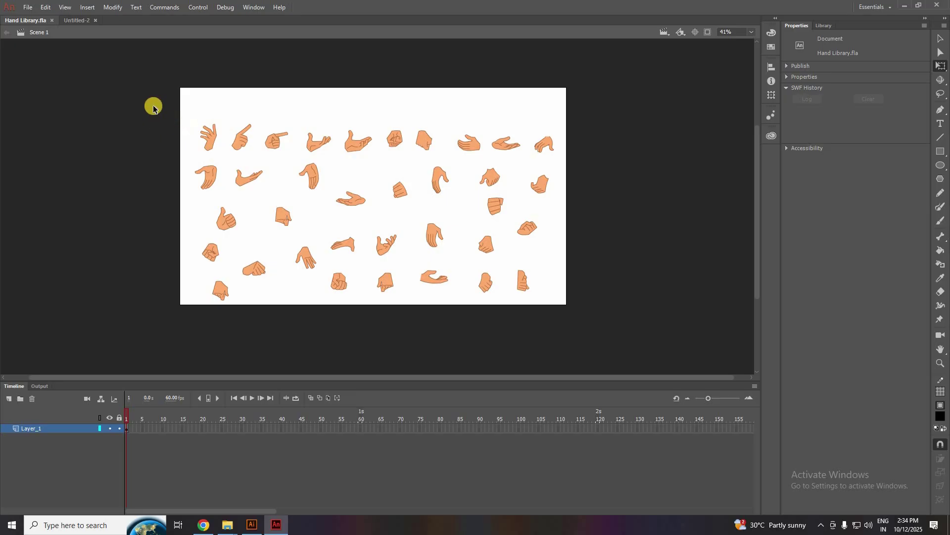
left_click_drag(153, 107, 589, 319)
scroll(318, 214, "up", 2)
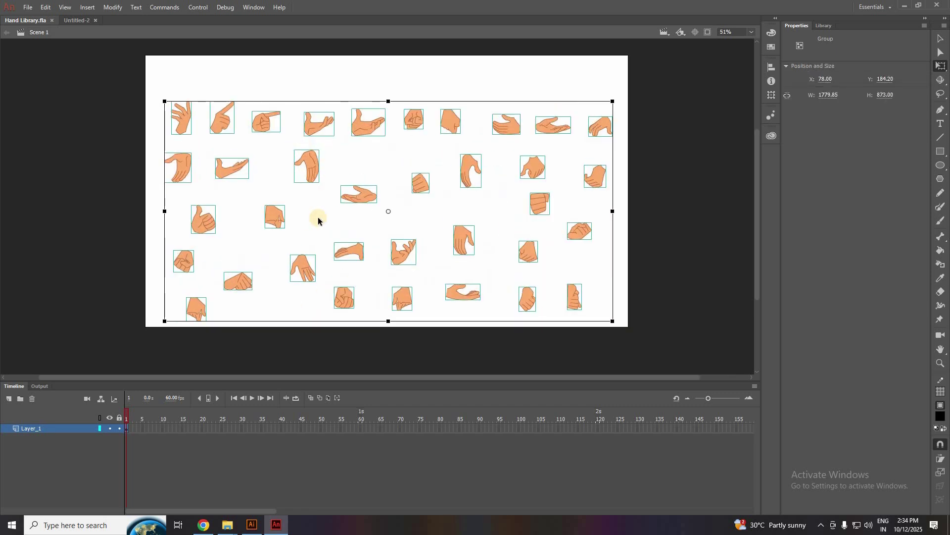
scroll(246, 223, "down", 1)
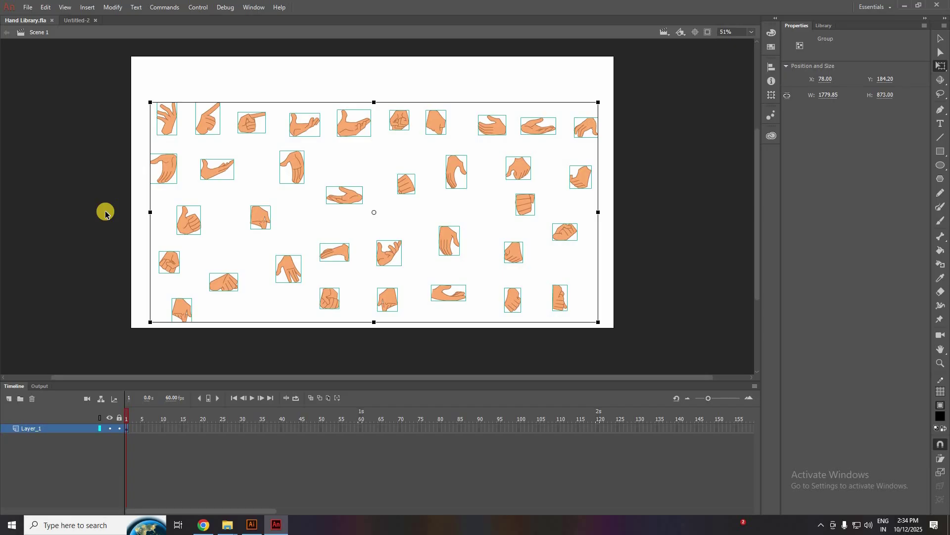
left_click(78, 50)
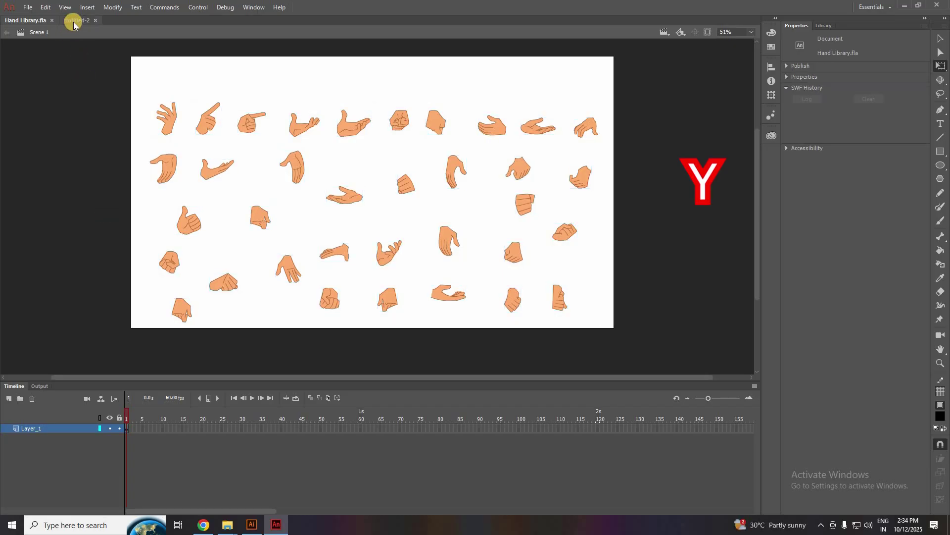
Step: Switch to the Untitled-2 document and set the fill color to light peach
left_click(73, 22)
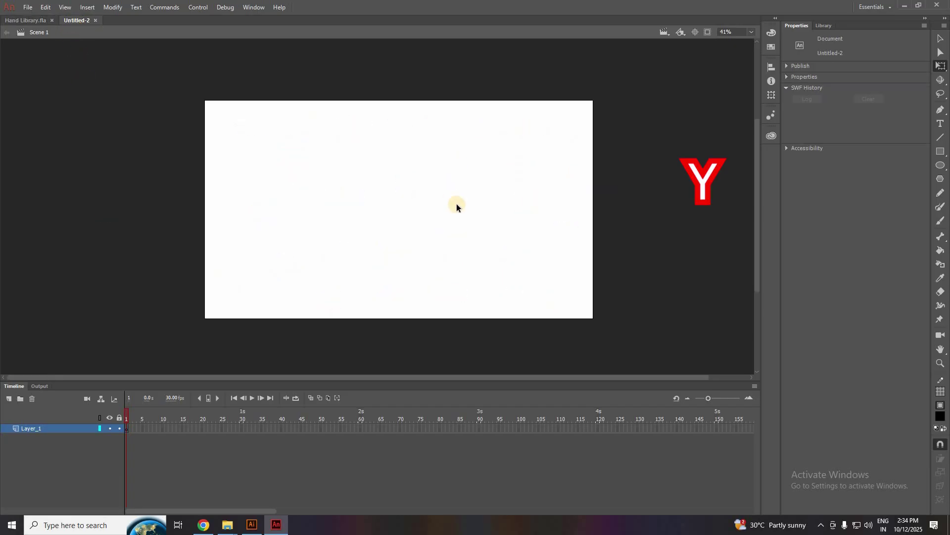
scroll(416, 218, "up", 1)
scroll(421, 258, "down", 2)
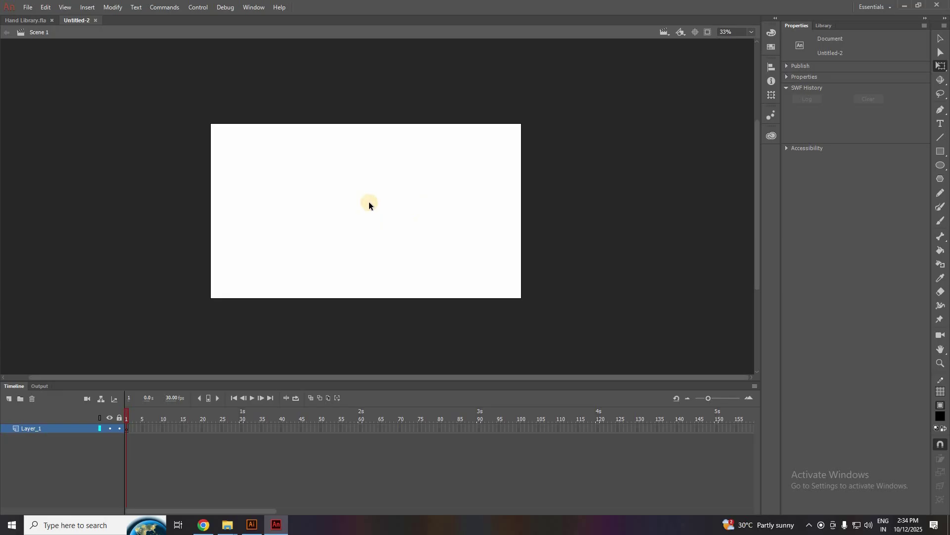
scroll(379, 194, "up", 2)
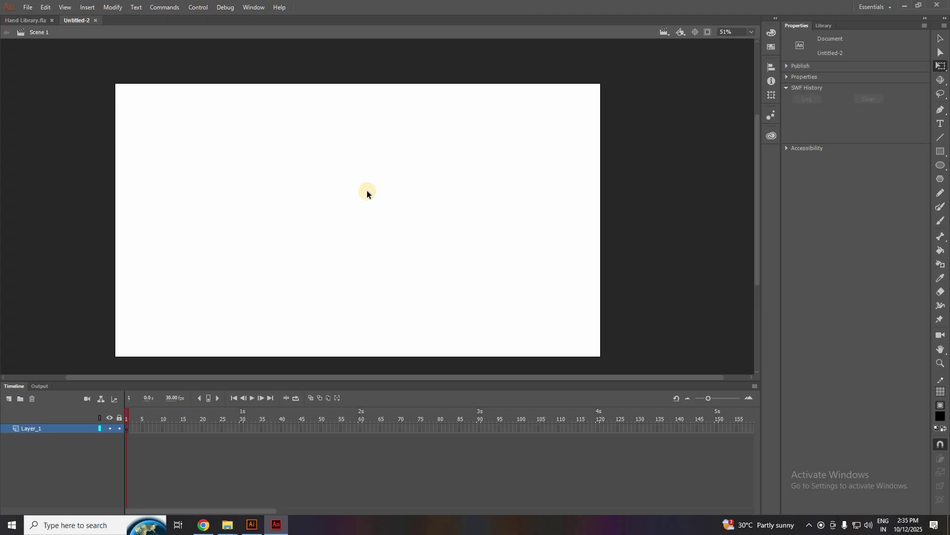
left_click(941, 418)
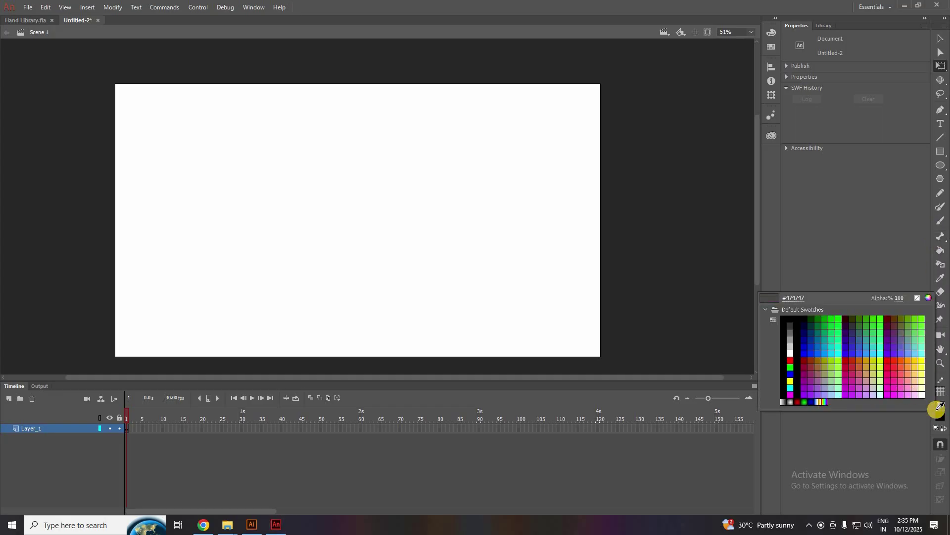
left_click(916, 370)
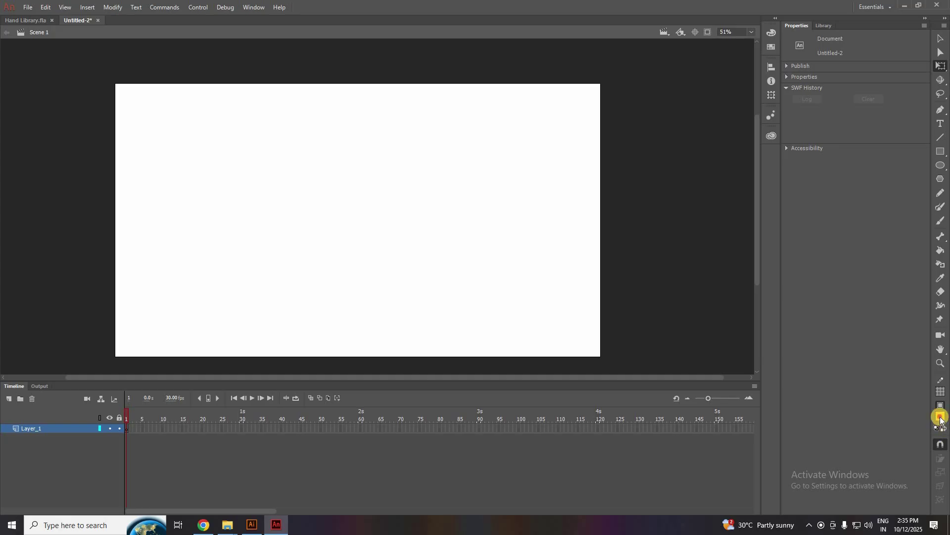
left_click(940, 416)
left_click(915, 375)
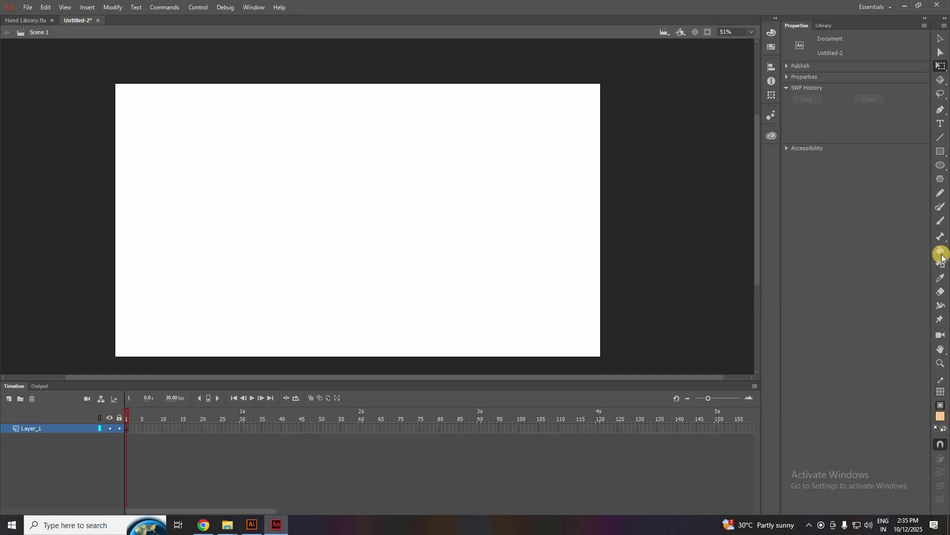
Step: Paint a curved, tapering arm outline about 397 by 280 px near the stage's center with the Brush tool and fill its interior
left_click(939, 221)
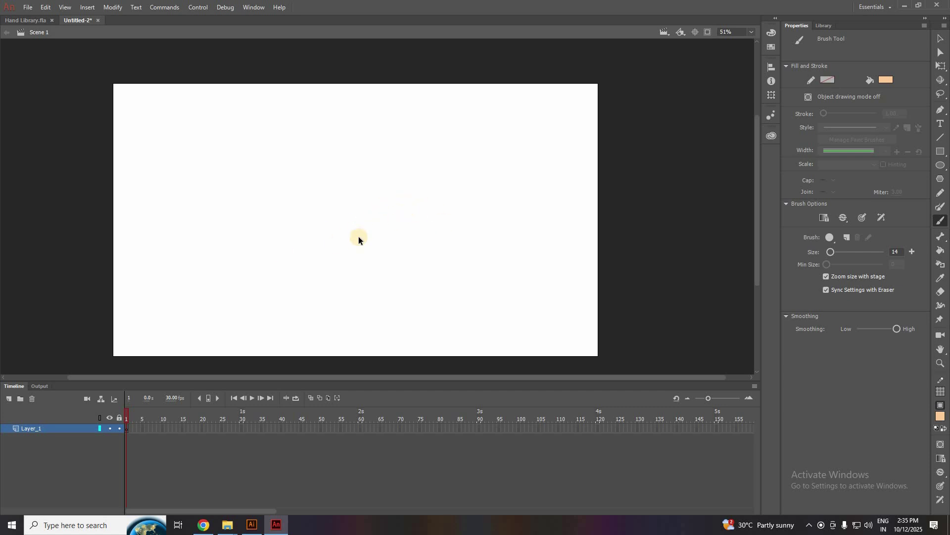
scroll(359, 240, "up", 1)
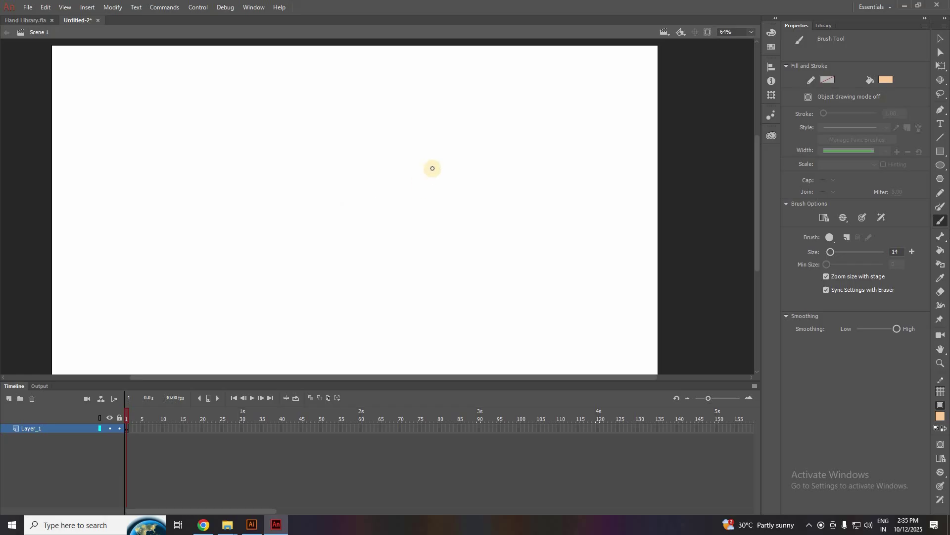
mouse_move(439, 163)
left_mouse_down()
mouse_move(344, 228)
mouse_move(343, 240)
mouse_move(361, 245)
mouse_move(436, 210)
mouse_move(461, 192)
mouse_move(439, 161)
left_mouse_up()
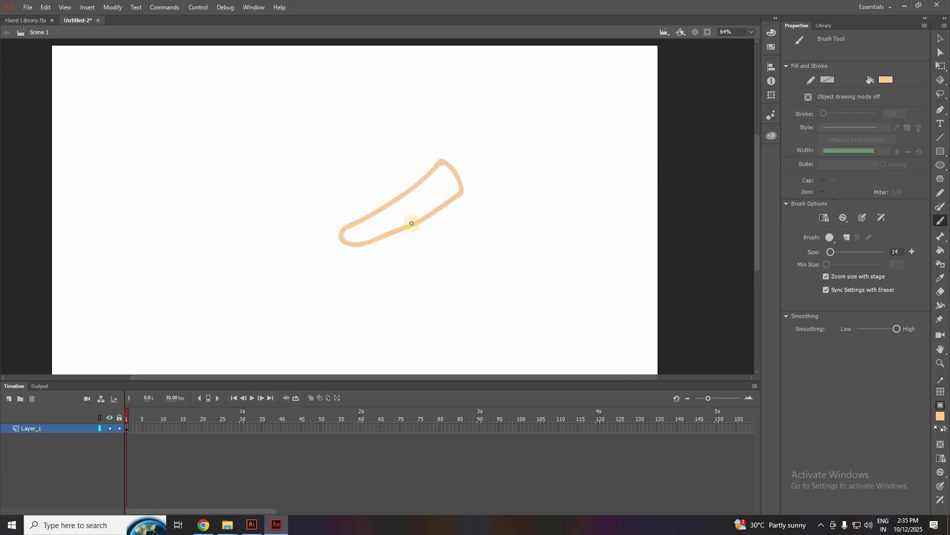
left_click(941, 250)
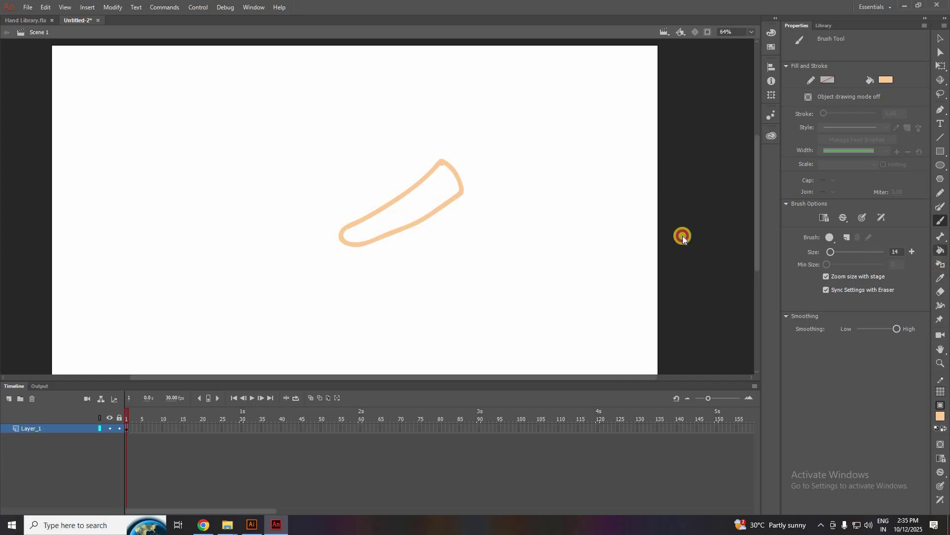
left_click(406, 212)
Step: Convert the filled arm shape into a graphic symbol and deselect it
left_click(941, 38)
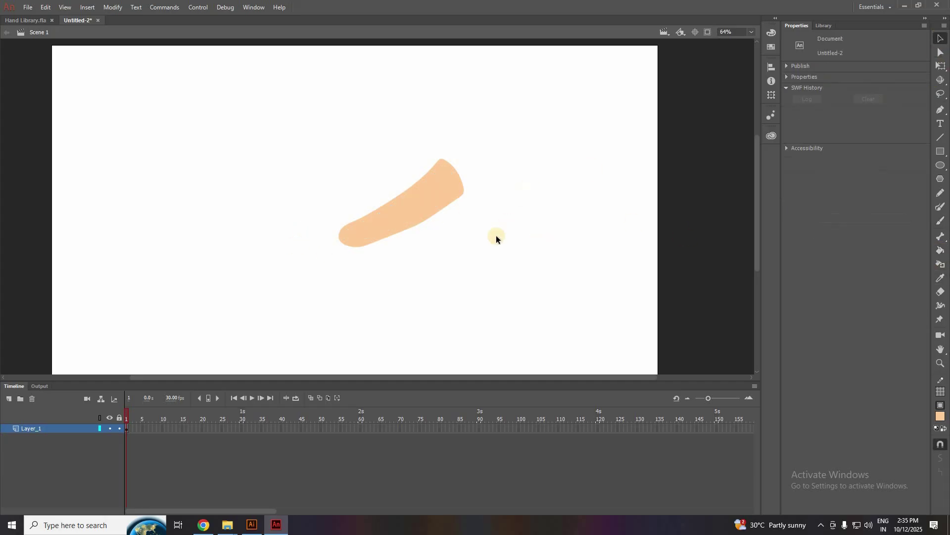
scroll(496, 236, "up", 3)
scroll(489, 244, "down", 3)
left_click(398, 219)
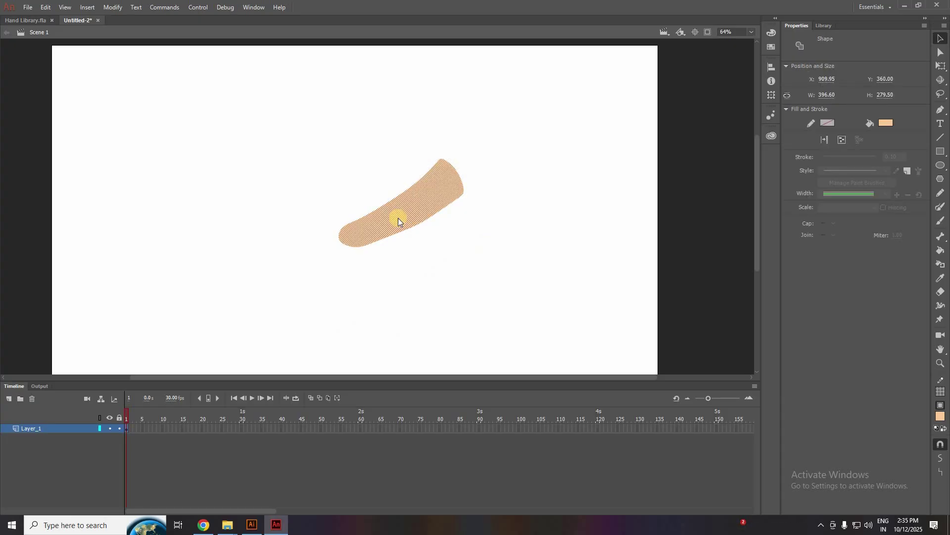
key("F8")
left_click(284, 82)
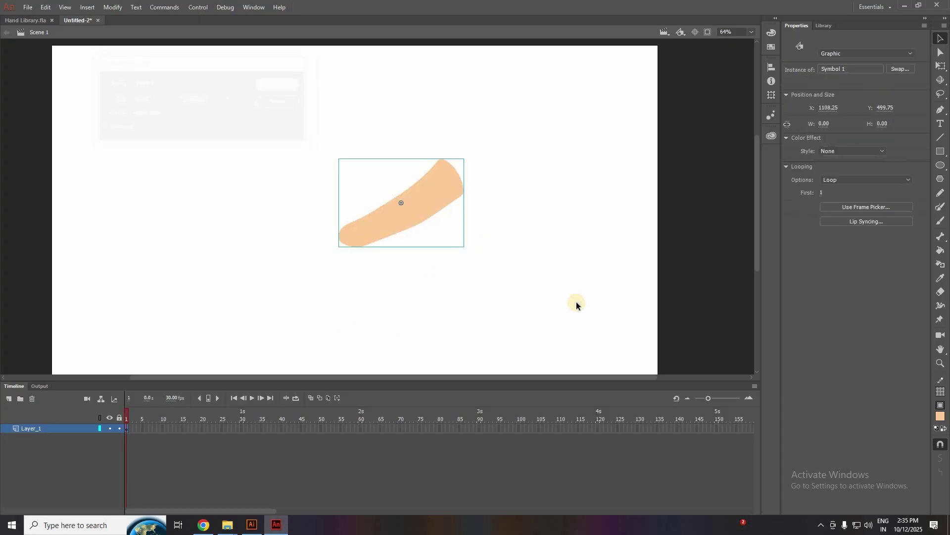
left_click(542, 298)
left_click(373, 229)
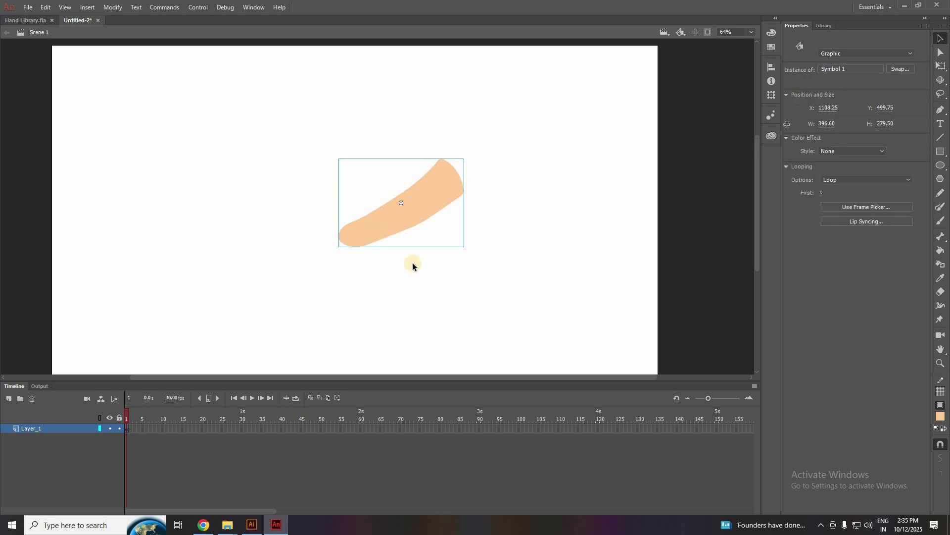
left_click(422, 269)
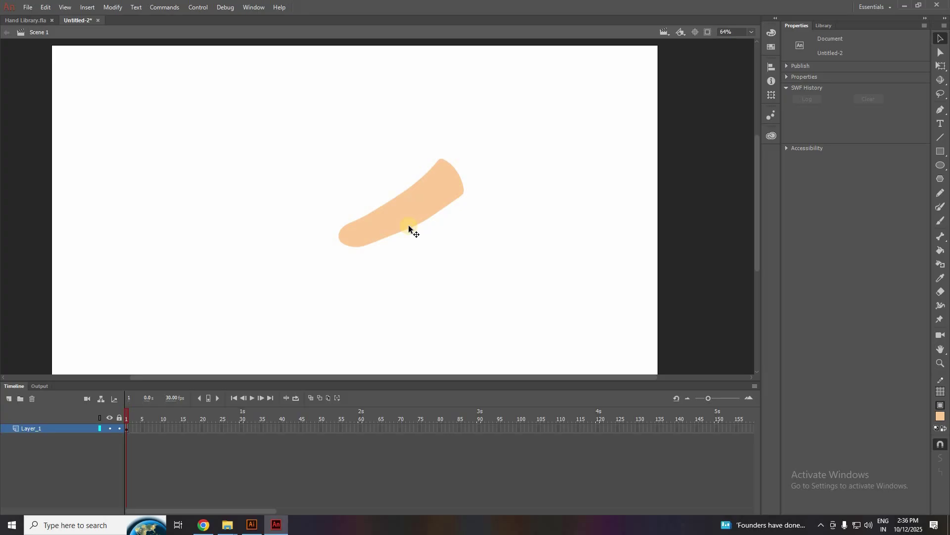
left_click(383, 226)
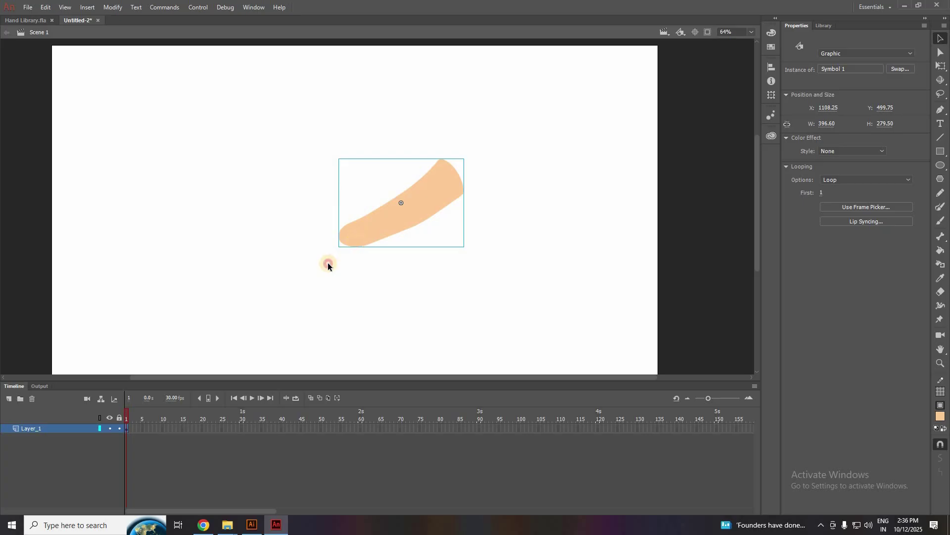
left_click(433, 160)
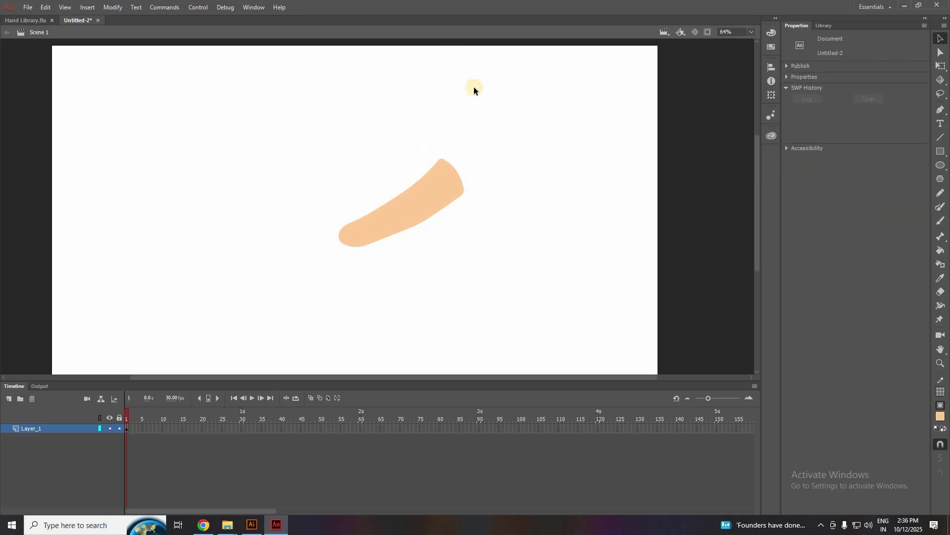
Step: Switch to the Hand Library.fla document and copy the open-palm hand with raised thumb, fifth in the top row
key("a")
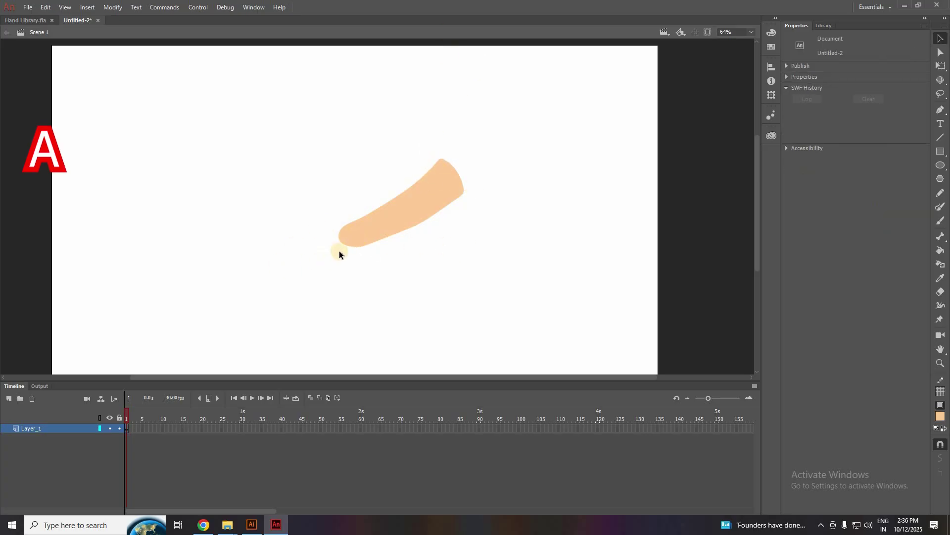
left_click(28, 20)
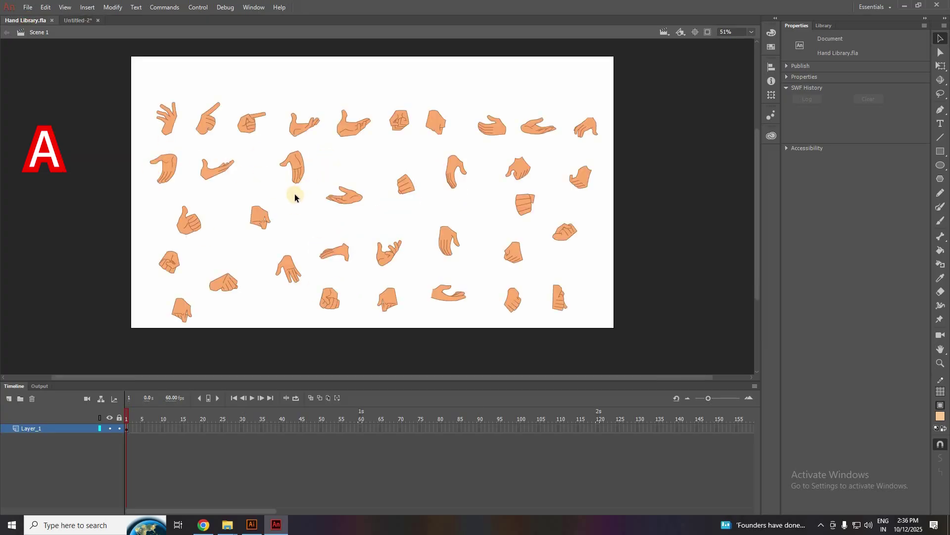
left_click(347, 132)
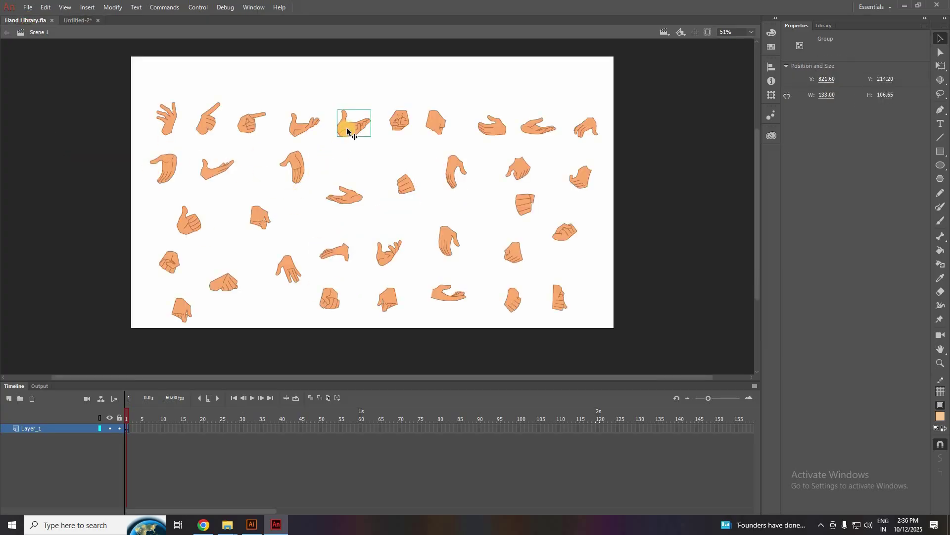
right_click(348, 127)
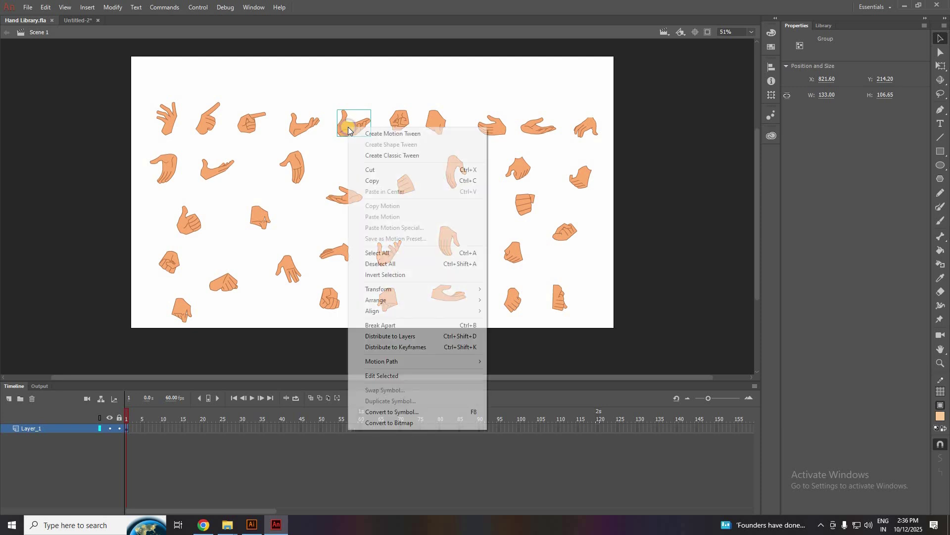
left_click(374, 180)
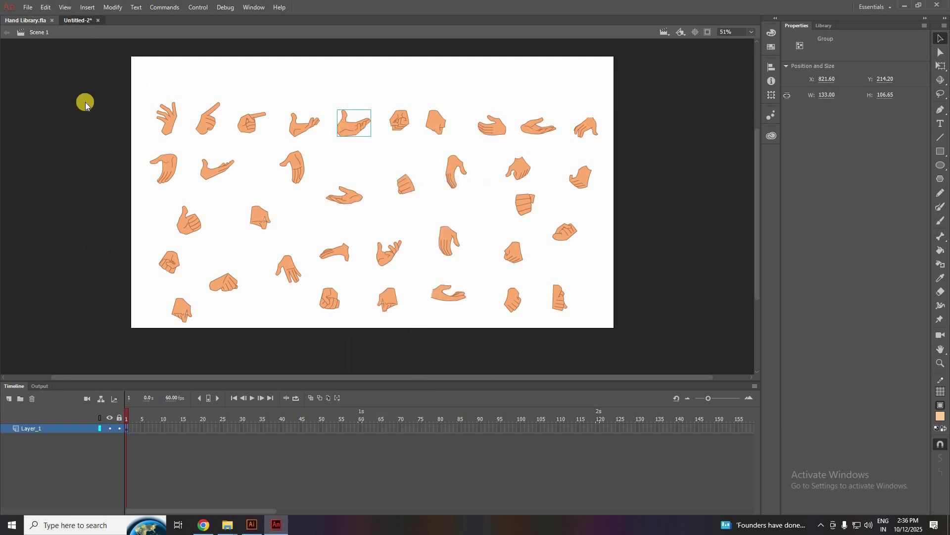
Step: Return to the Untitled-2 document, add a new layer above the arm and paste the copied hand in the center
key("ctrl+Tab")
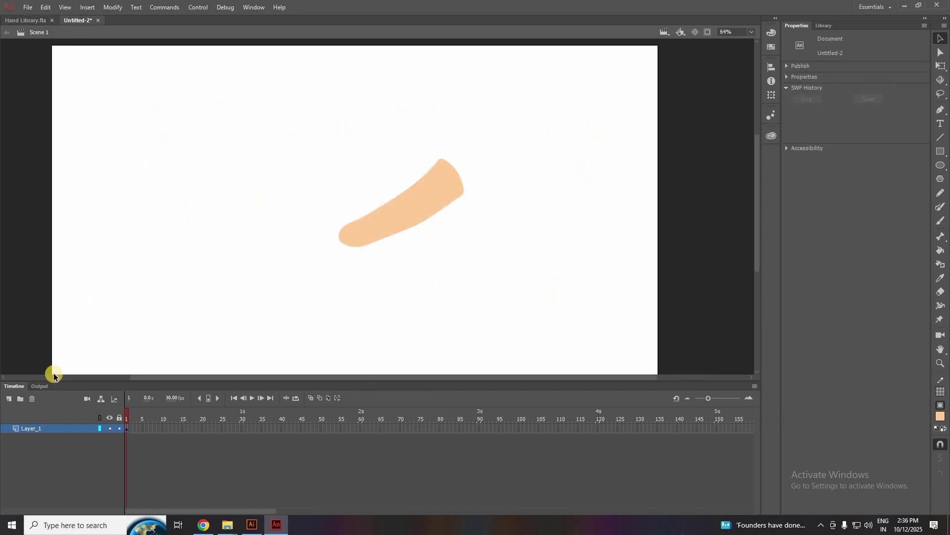
left_click(9, 399)
right_click(256, 208)
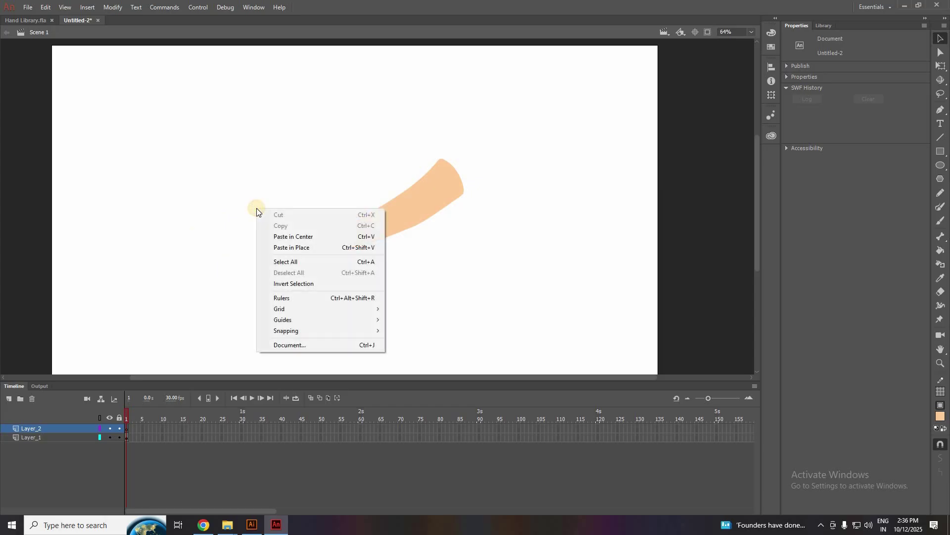
left_click(295, 237)
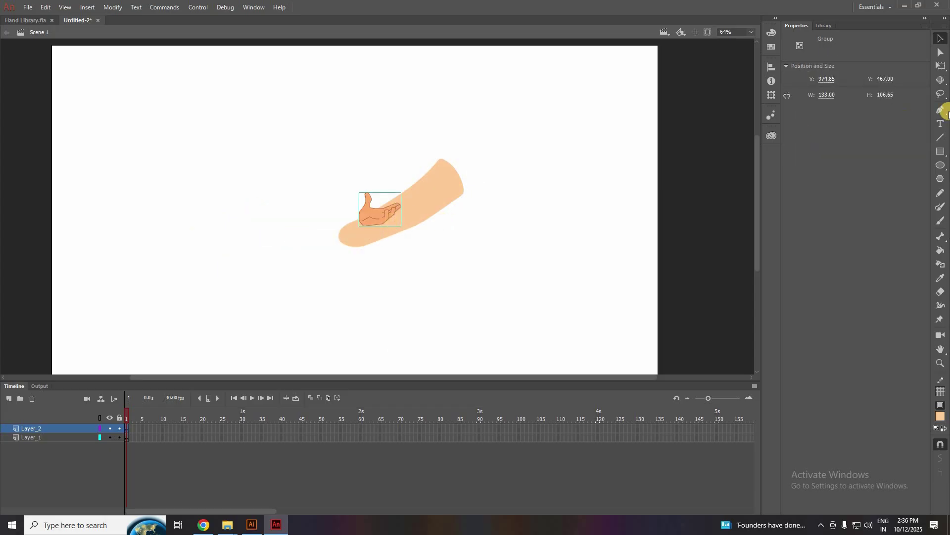
Step: Free-transform the hand, rotating it to point away from the arm, enlarging it to about 152 by 139 px and placing it at the wrist
left_click(941, 66)
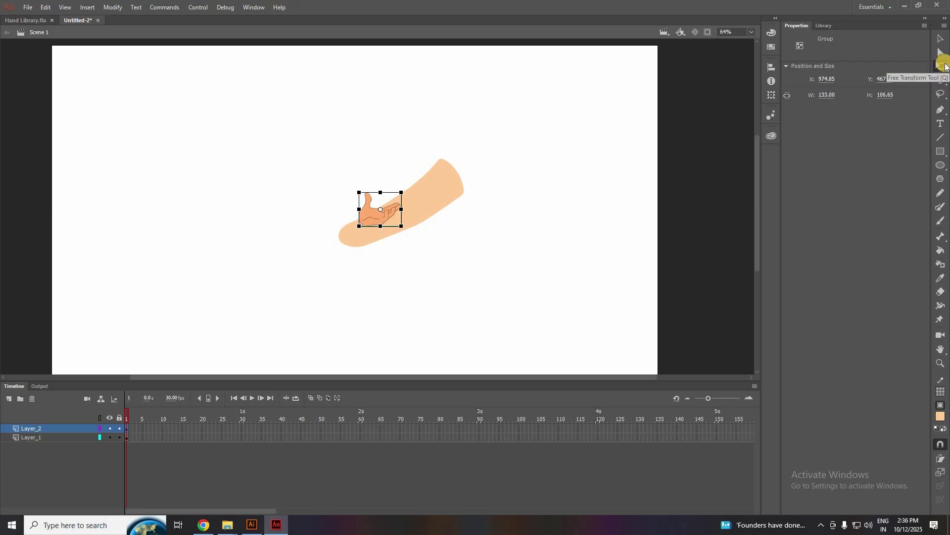
left_click_drag(409, 226, 299, 273)
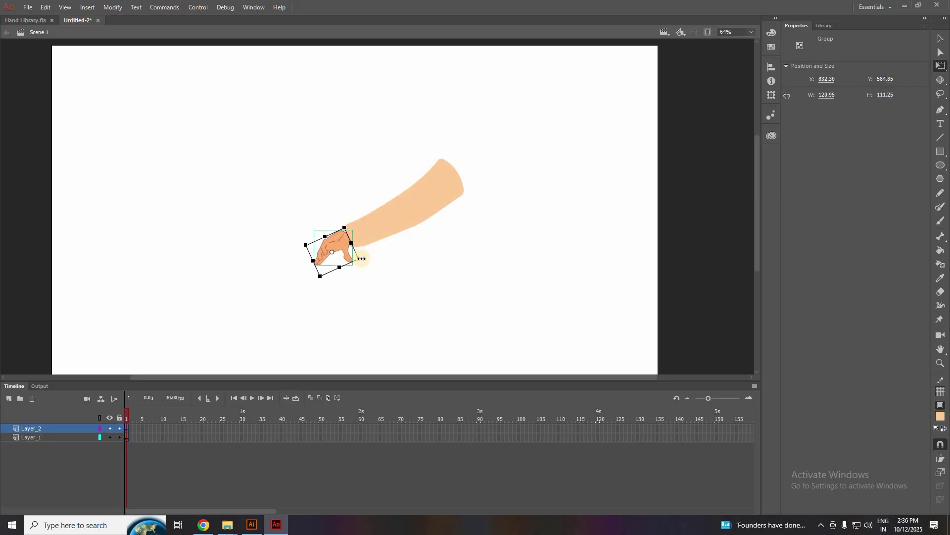
scroll(360, 273, "up", 3)
left_click_drag(355, 244, 386, 246)
scroll(386, 246, "down", 1)
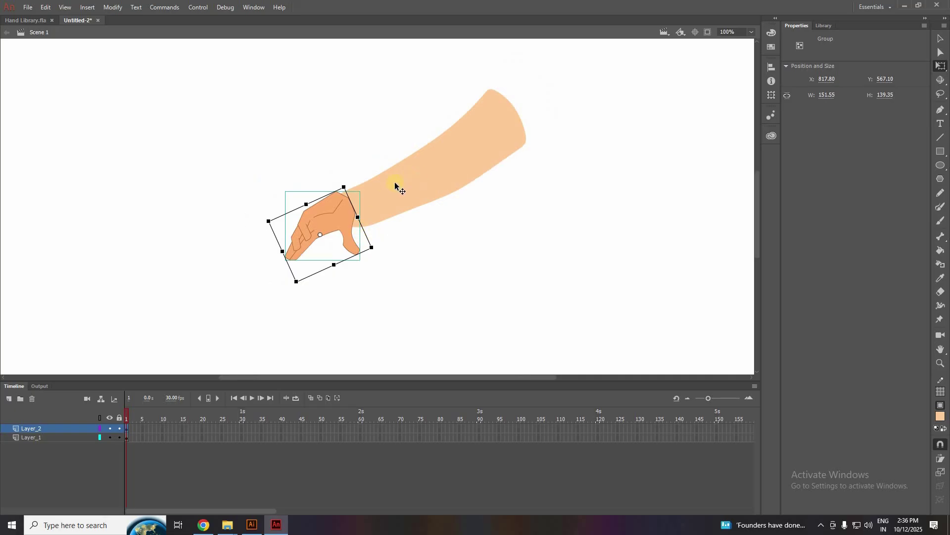
left_click_drag(334, 227, 335, 234)
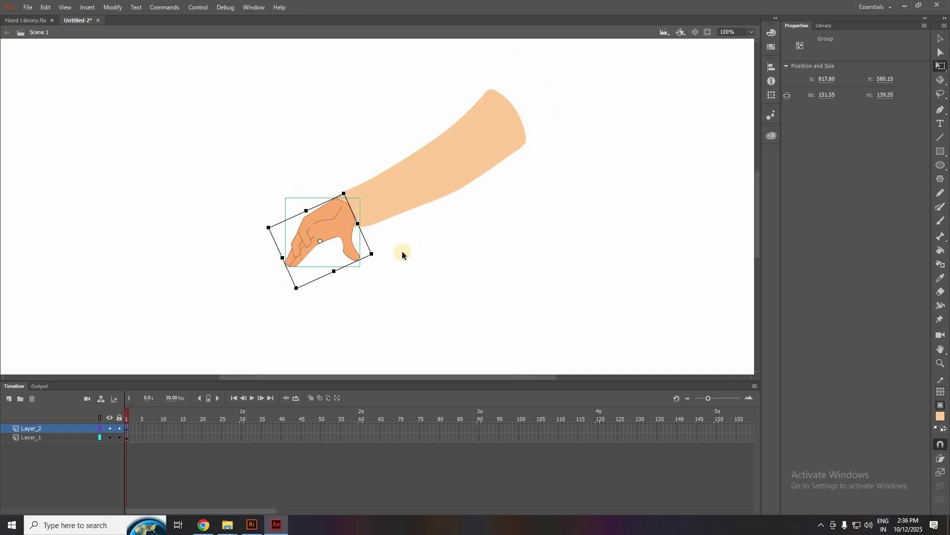
Step: Flip the hand vertically with the Transform options
right_click(340, 227)
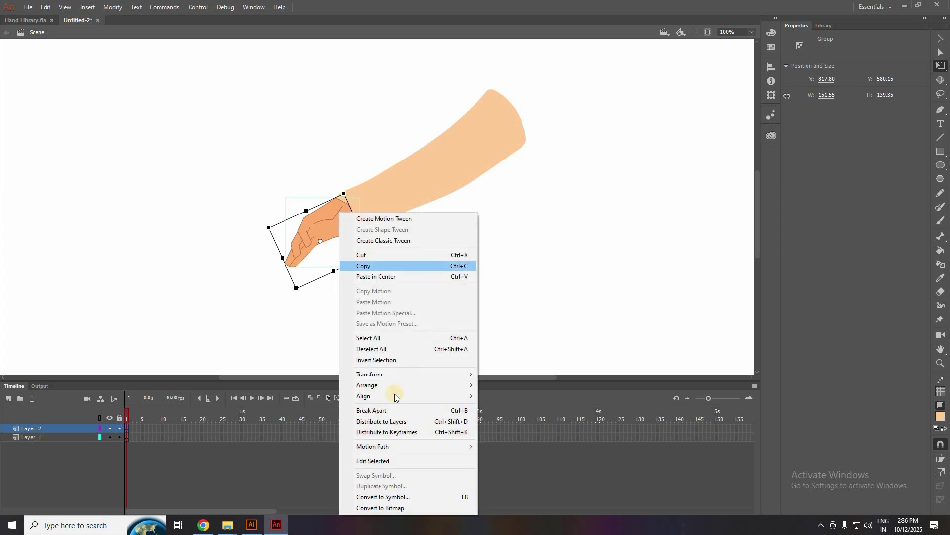
right_click(325, 218)
mouse_move(400, 374)
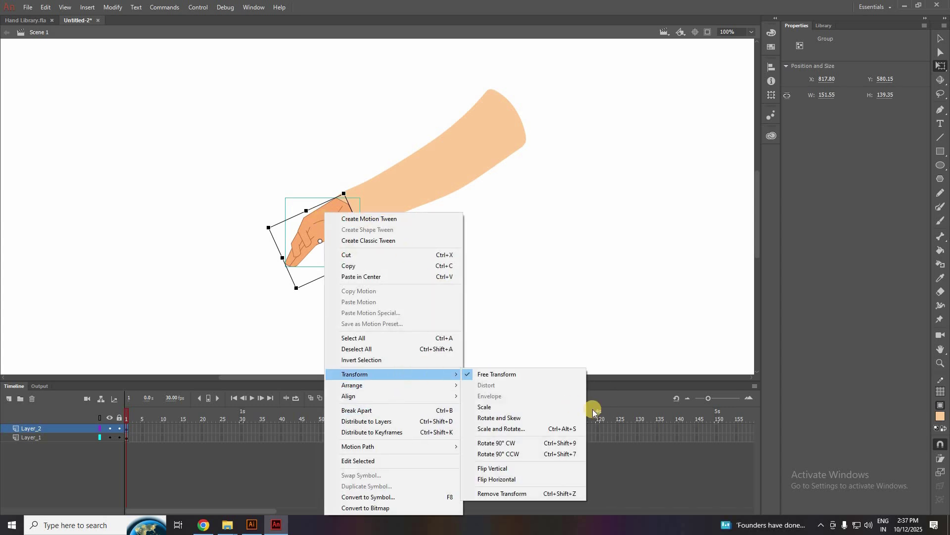
left_click(523, 471)
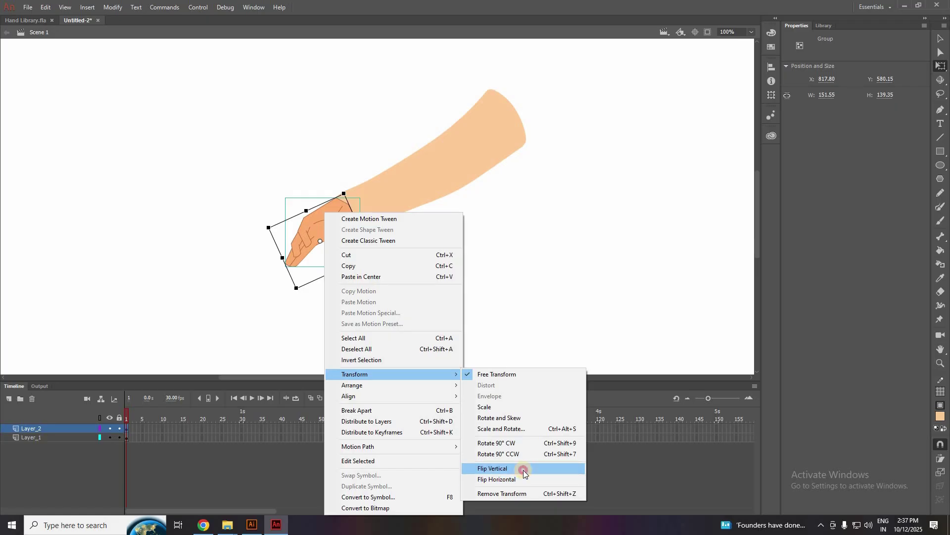
Step: Rotate the flipped hand, enlarge it to about 180 by 163 px, fit it onto the arm's narrow end and deselect it
left_click_drag(345, 279, 343, 218)
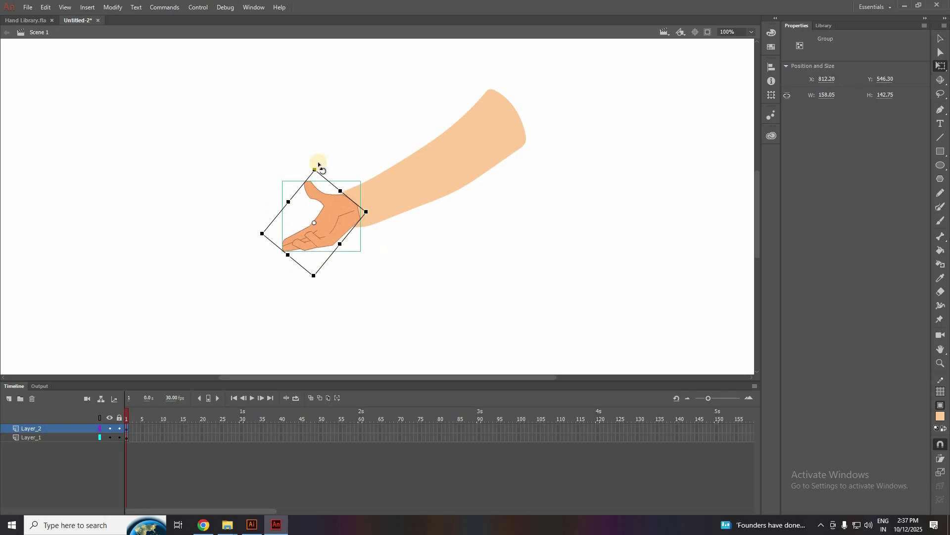
left_click_drag(315, 168, 314, 158)
left_click_drag(339, 218, 335, 218)
left_click(465, 268)
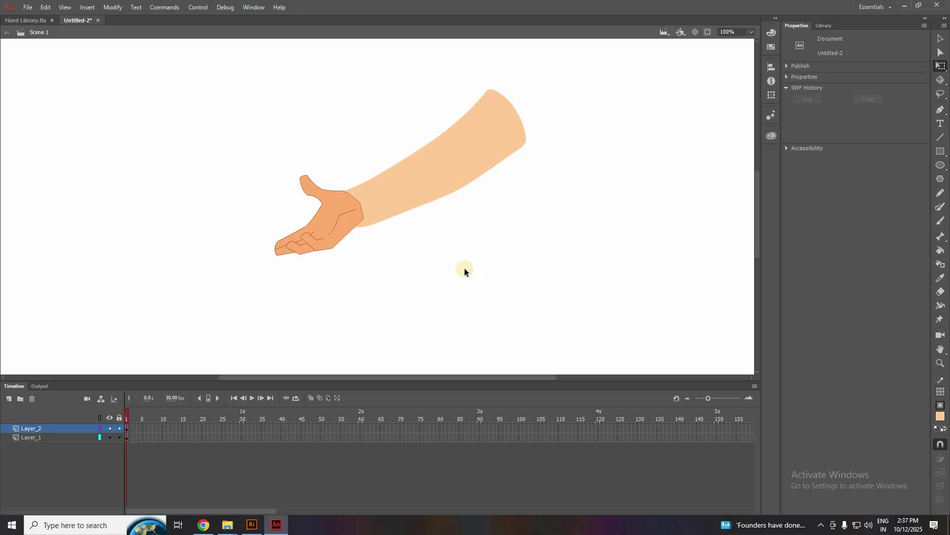
key("ctrl+2")
scroll(460, 279, "up", 2)
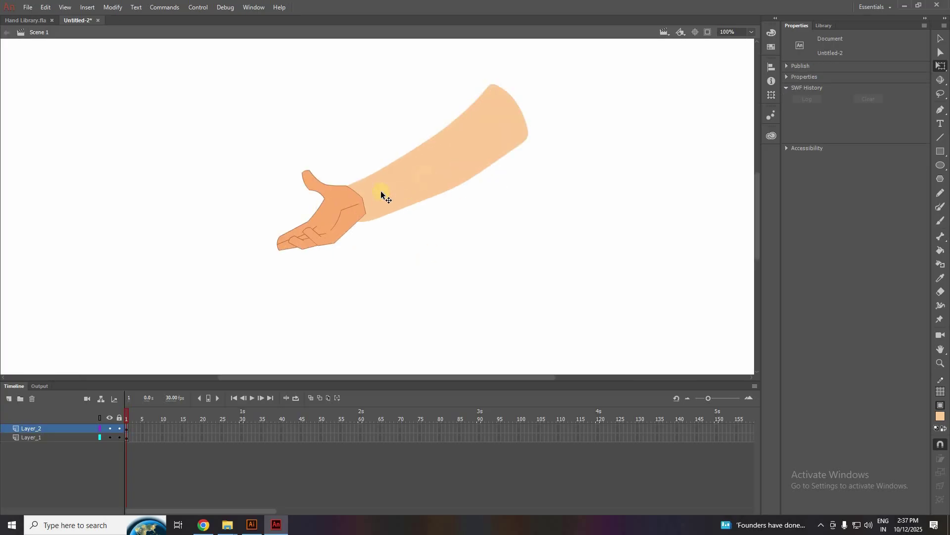
Step: Sample the hand's orange skin color as the fill color with the Eyedropper, and return to the Selection tool
left_click(939, 280)
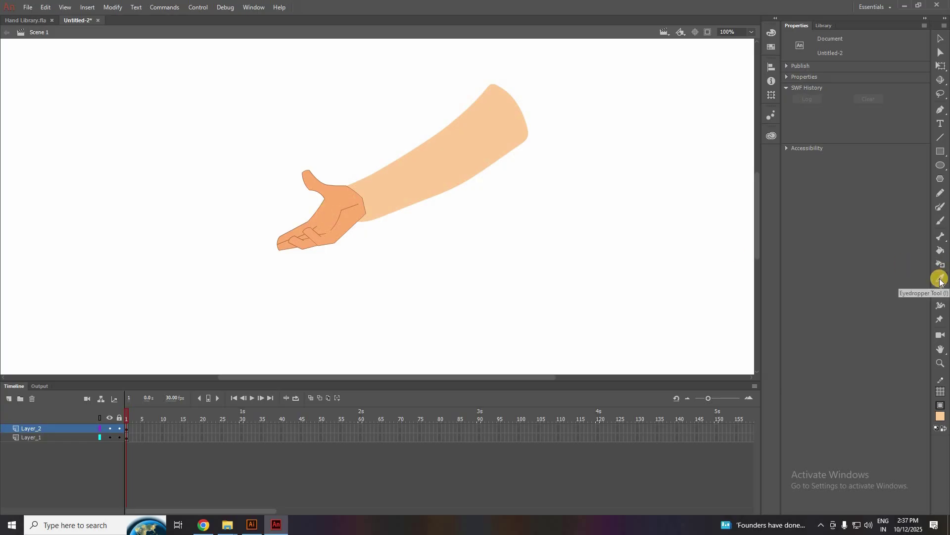
left_click(333, 212)
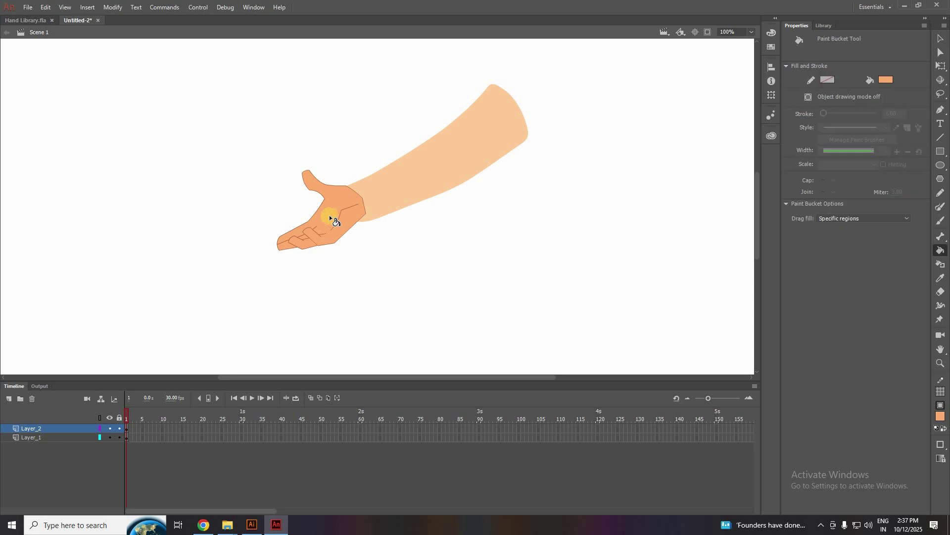
left_click(939, 42)
left_click(939, 42)
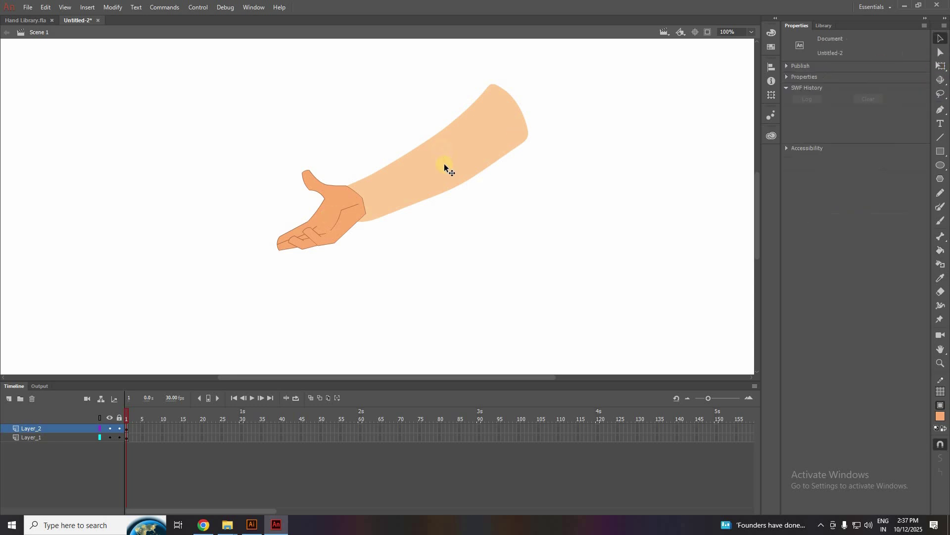
Step: Open the arm symbol for editing, fill its shape with the sampled orange using the Paint Bucket, and return to Scene 1
double_click(445, 165)
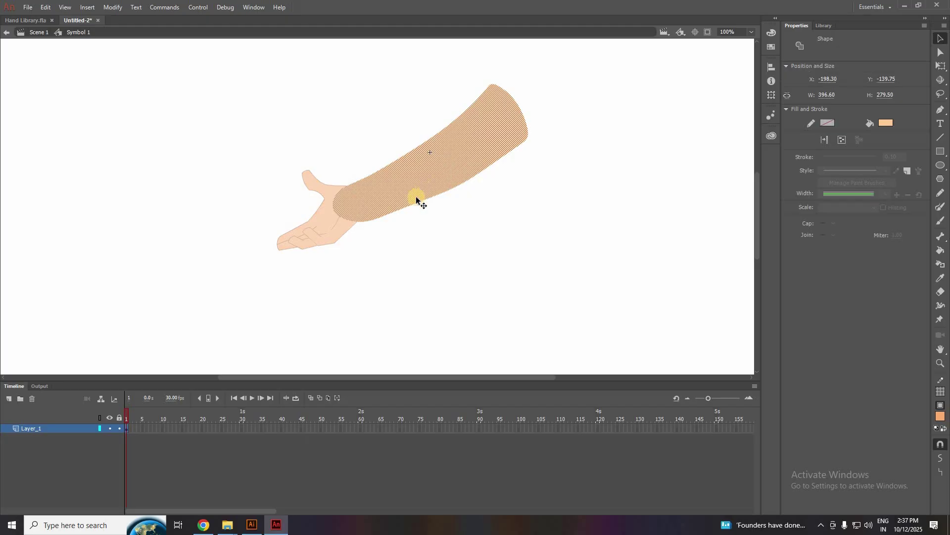
left_click(441, 198)
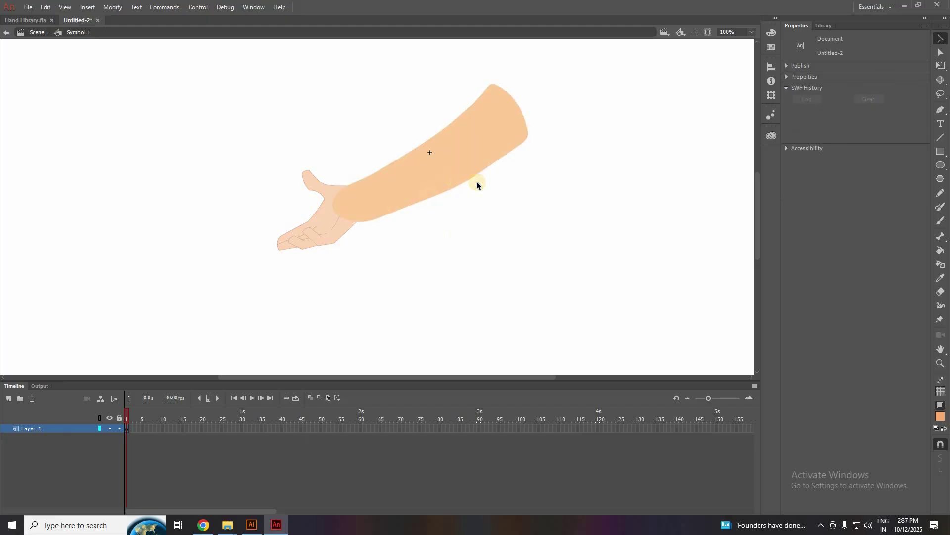
left_click(940, 250)
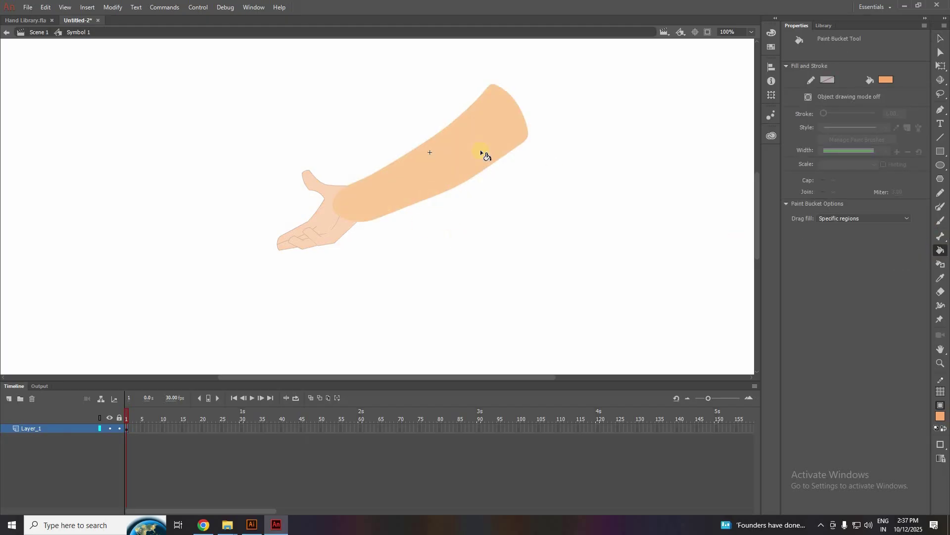
left_click(429, 180)
key("v")
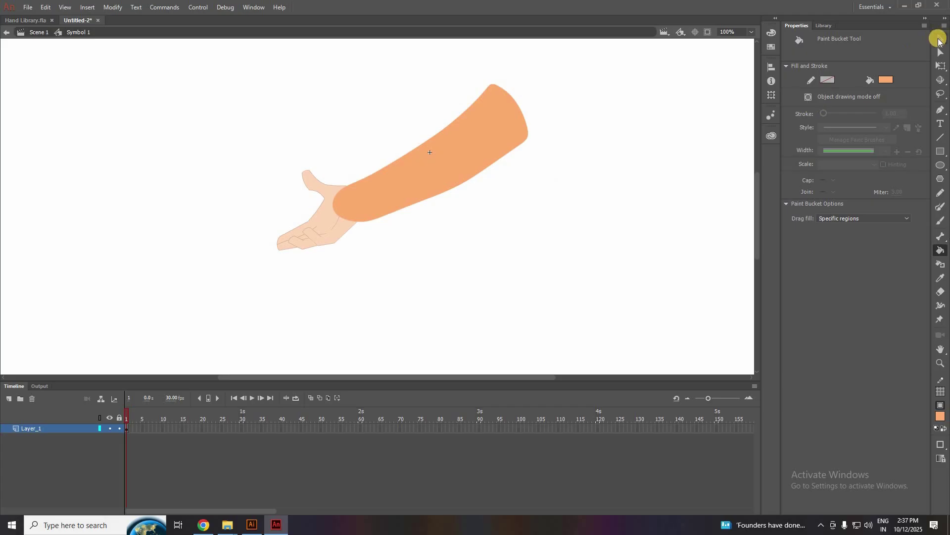
left_click(38, 33)
left_click(441, 258)
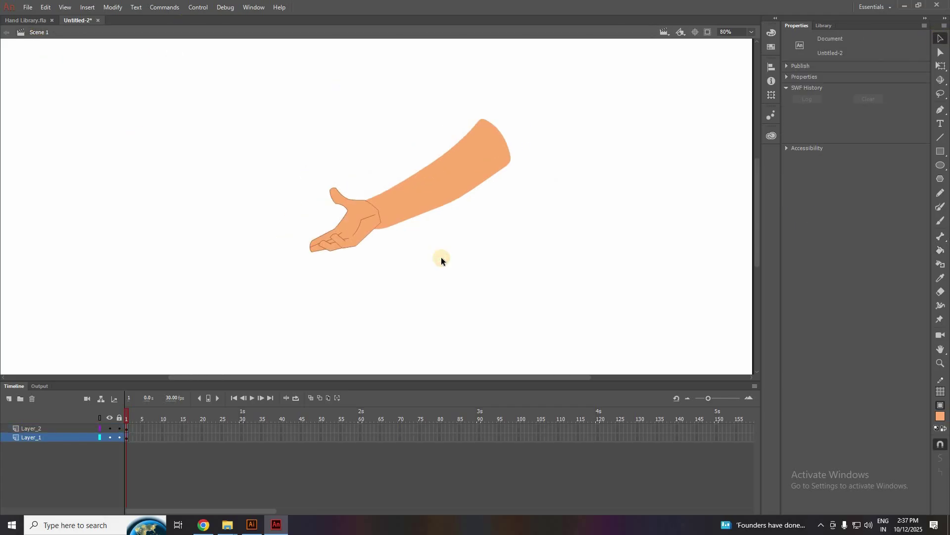
Step: Enlarge the hand with Free Transform to about 222 by 201 px to match the wrist's width, and deselect it
key("ctrl+1")
left_click(367, 223)
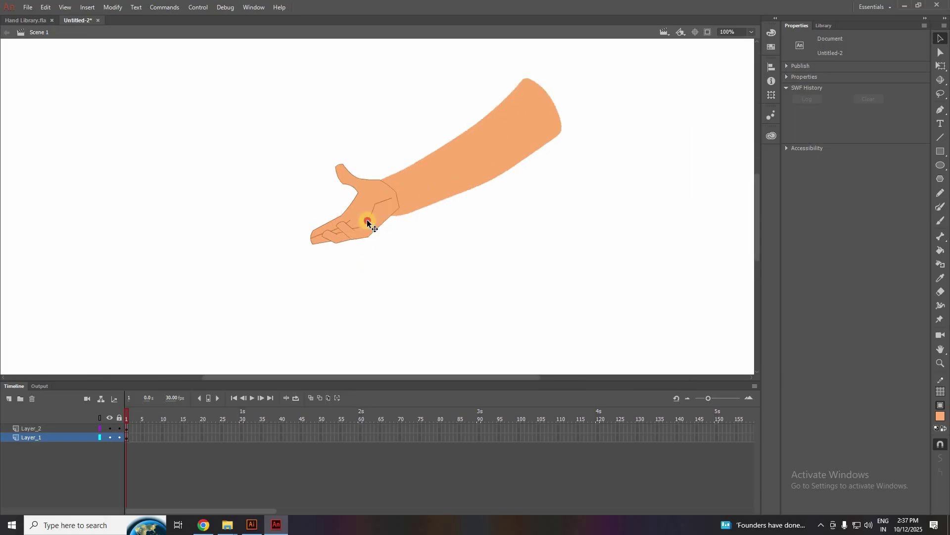
left_click(940, 66)
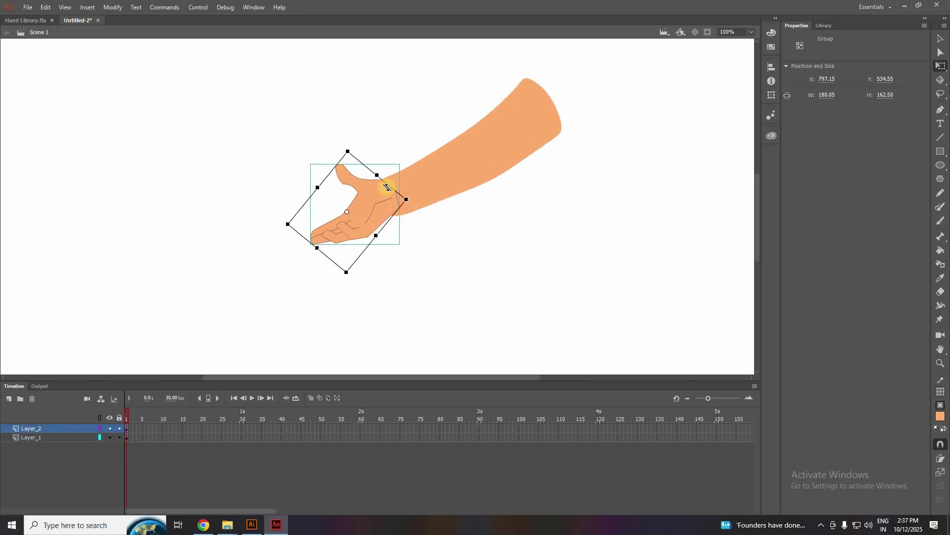
scroll(388, 187, "up", 2)
left_click_drag(423, 207, 446, 206)
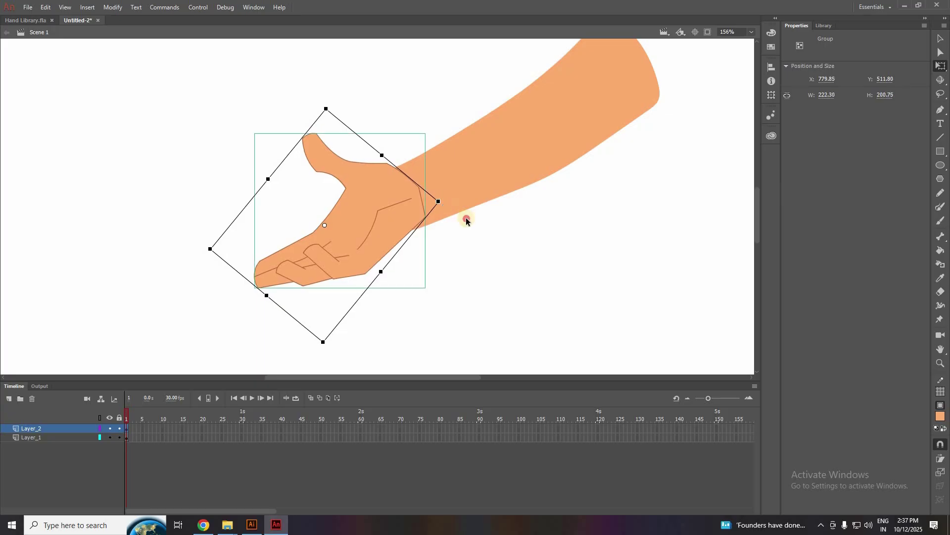
left_click(502, 257)
scroll(502, 257, "down", 3)
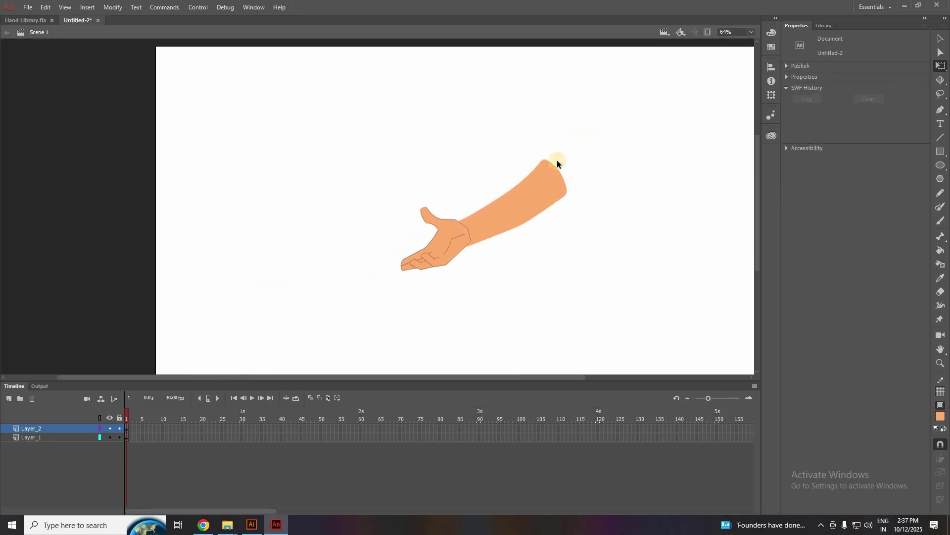
Step: Convert the hand group into a graphic symbol named Symbol 2, and select the arm symbol
left_click(448, 249)
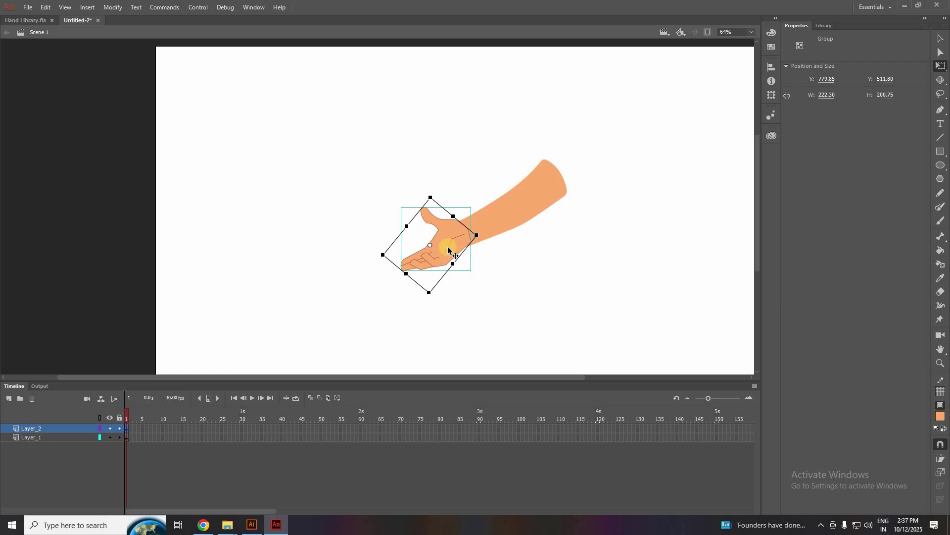
key("F8")
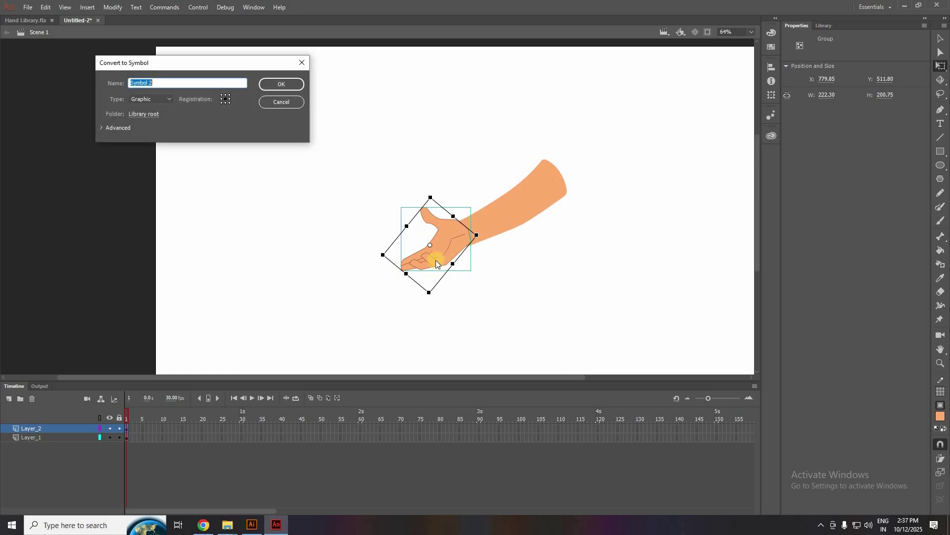
left_click(294, 89)
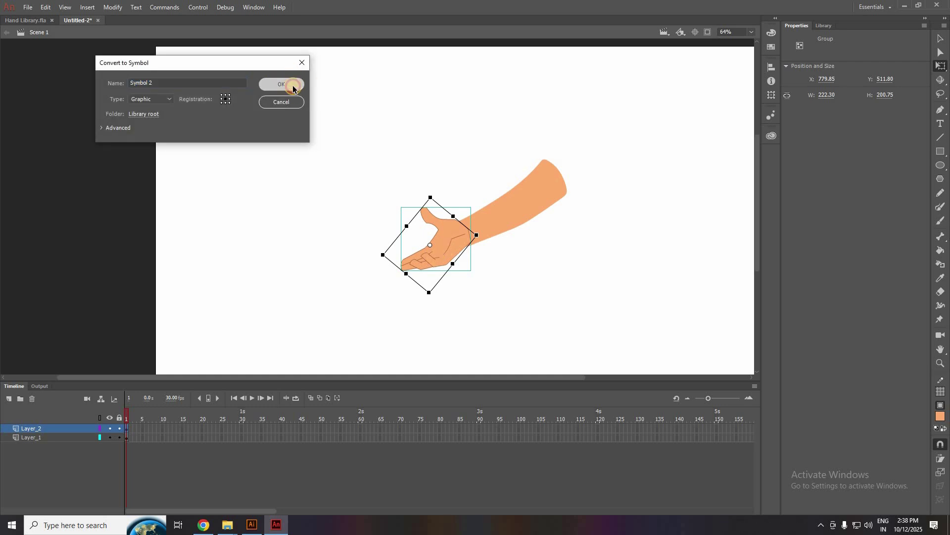
left_click(554, 297)
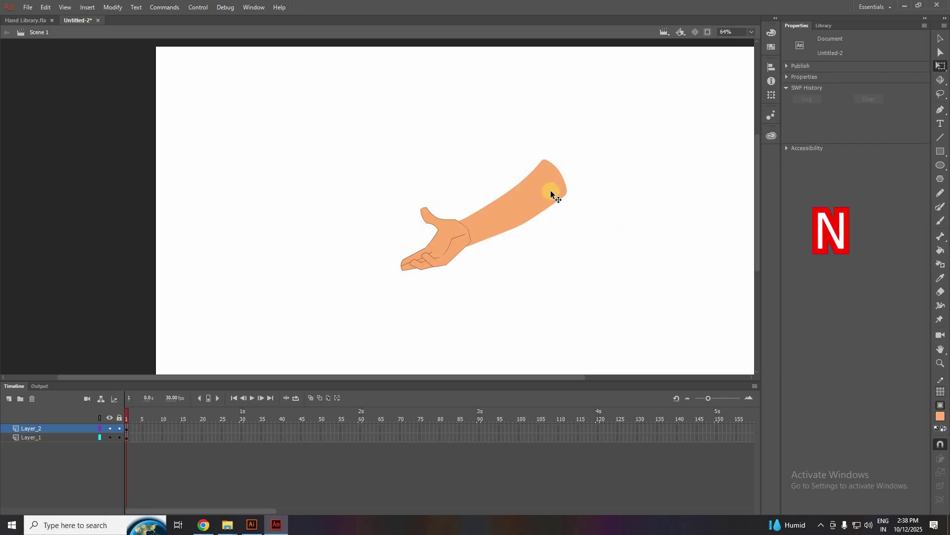
left_click(438, 242)
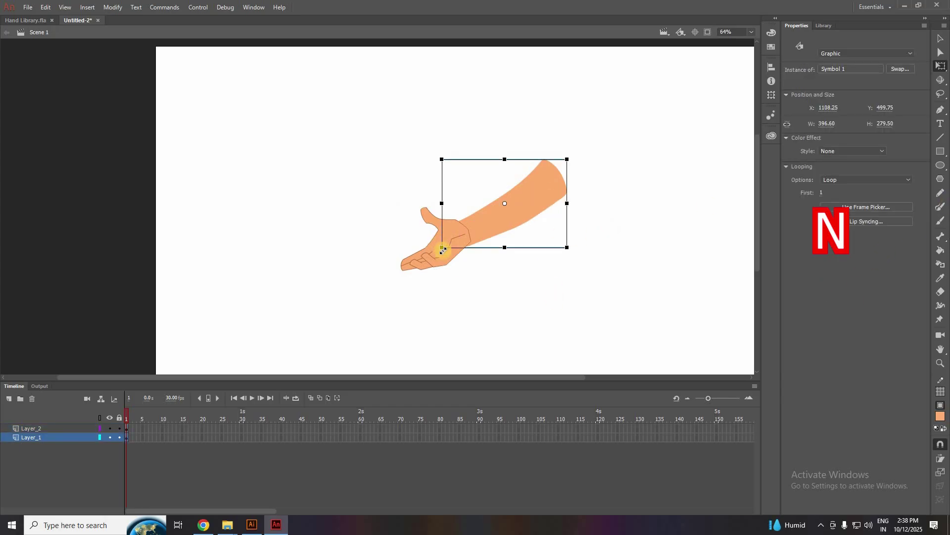
Step: Open the hand symbol, Symbol 2, for editing and insert a blank keyframe at frame 2
left_click(590, 292)
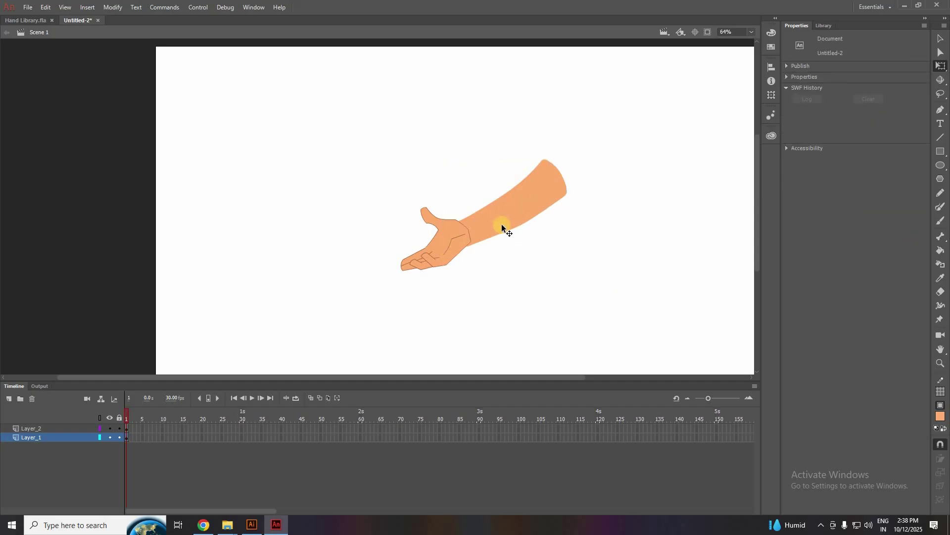
double_click(435, 246)
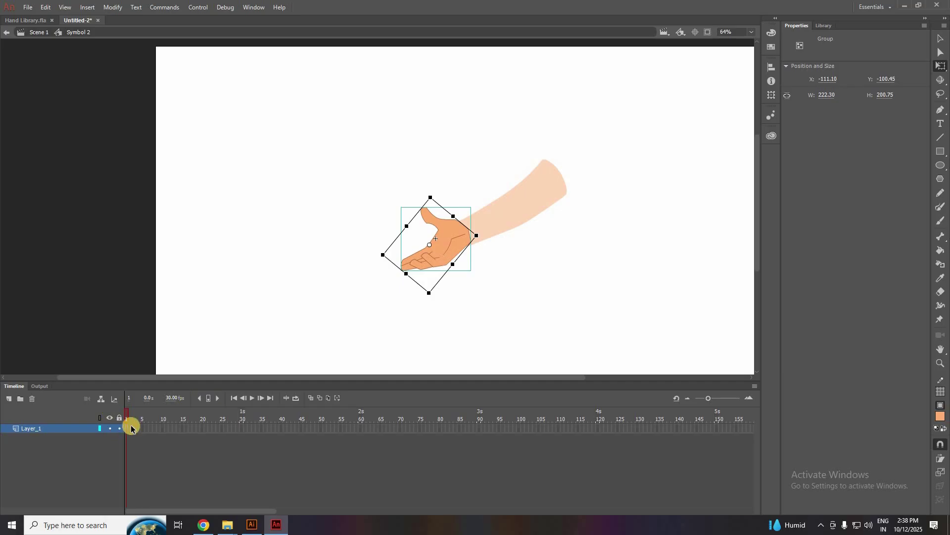
key("Escape")
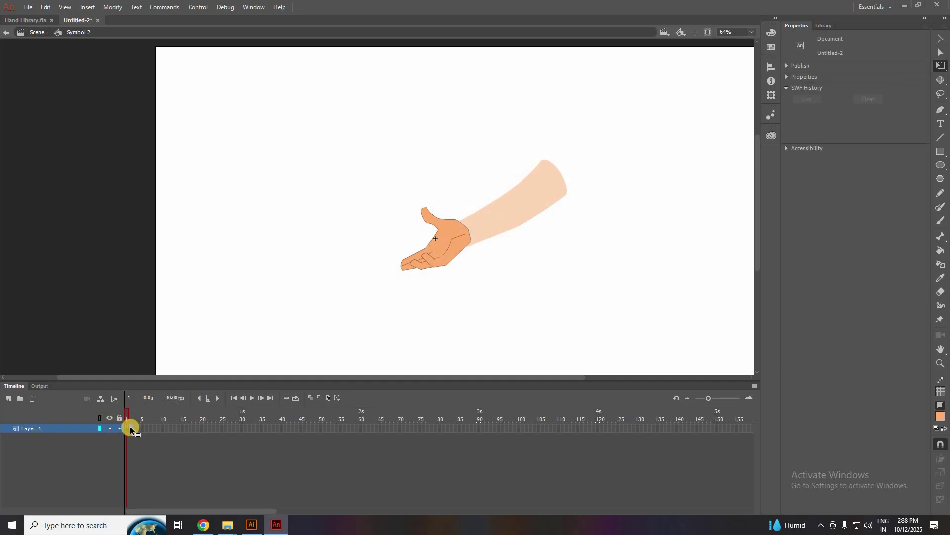
left_click(129, 426)
key("F7")
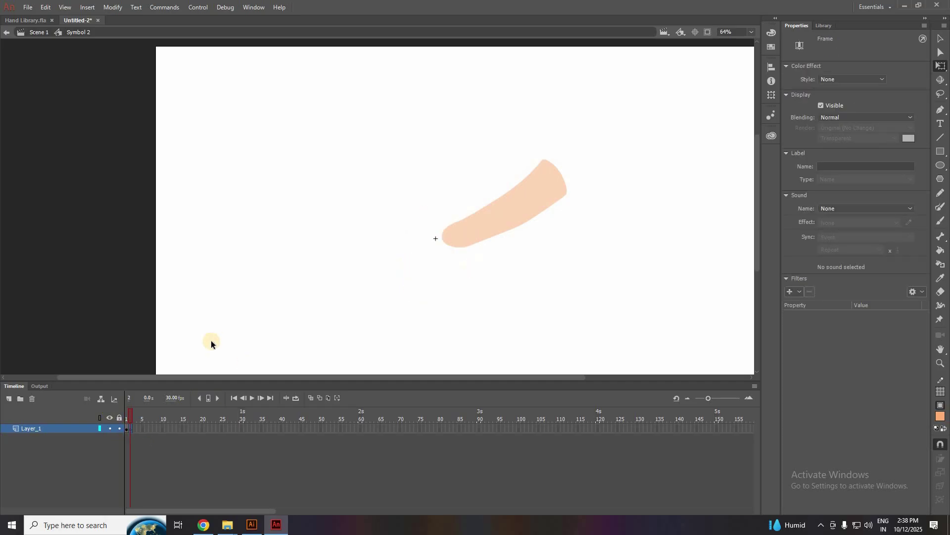
Step: Try to transfer the bottom-row fist from the Hand Library document directly into the Untitled-2 document
left_click(31, 19)
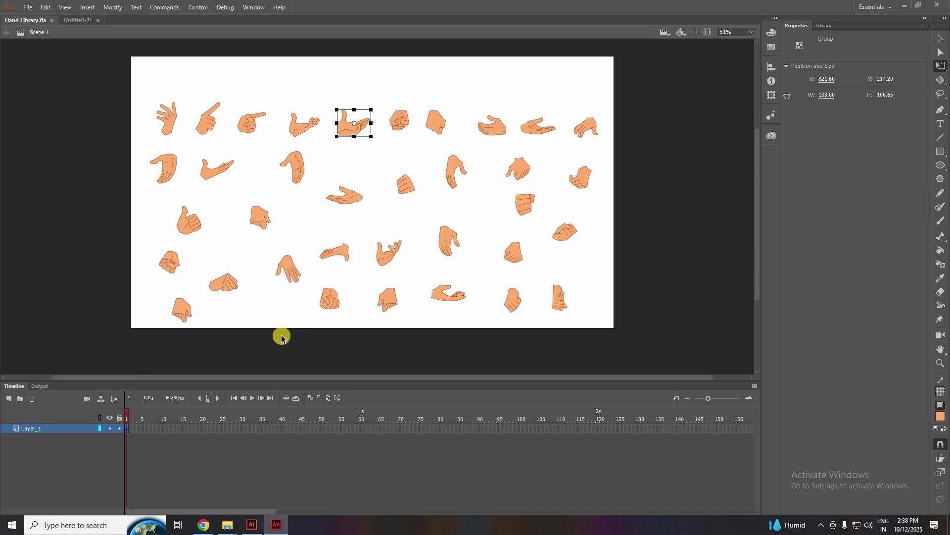
left_click(329, 299)
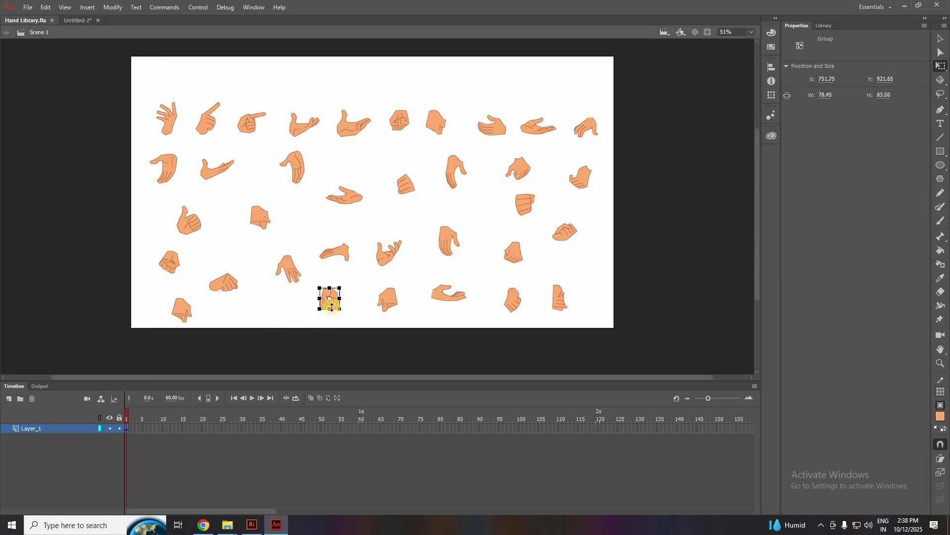
left_click_drag(329, 299, 75, 17)
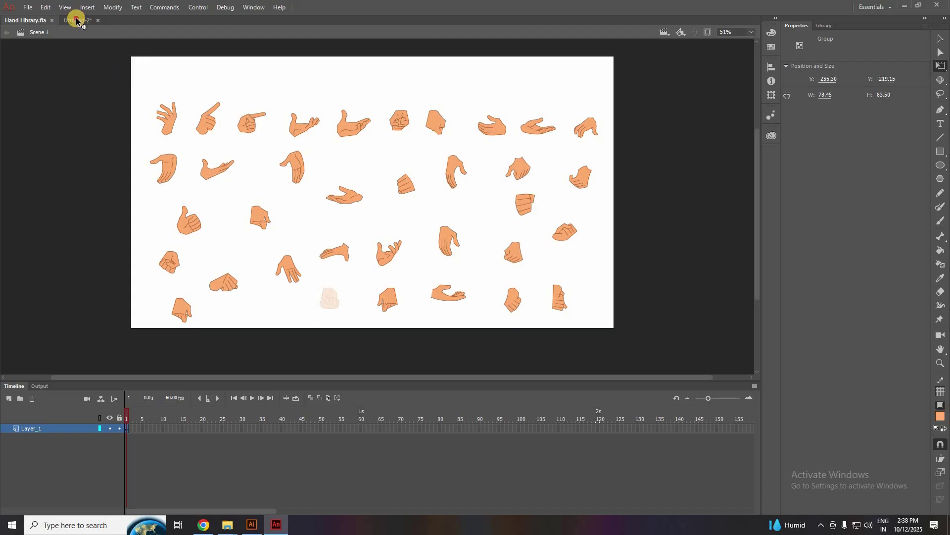
left_click_drag(244, 202, 329, 291)
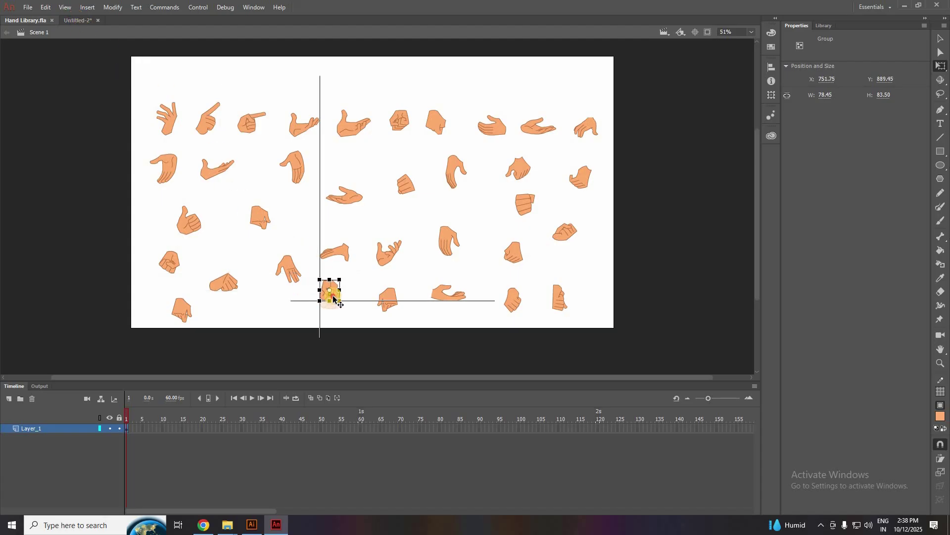
Step: Copy the fist from the hand library and paste it in place on frame 2 of Symbol 2
right_click(333, 296)
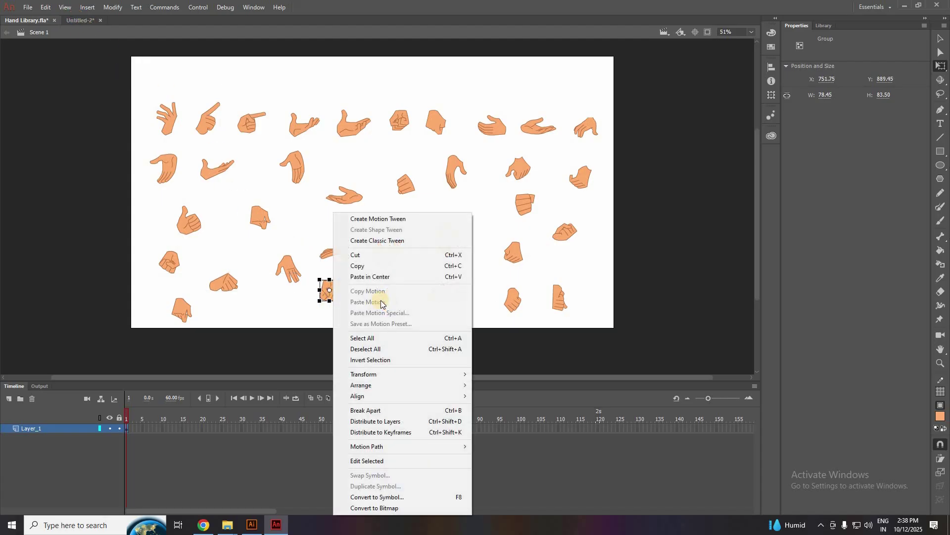
left_click(357, 265)
left_click(77, 21)
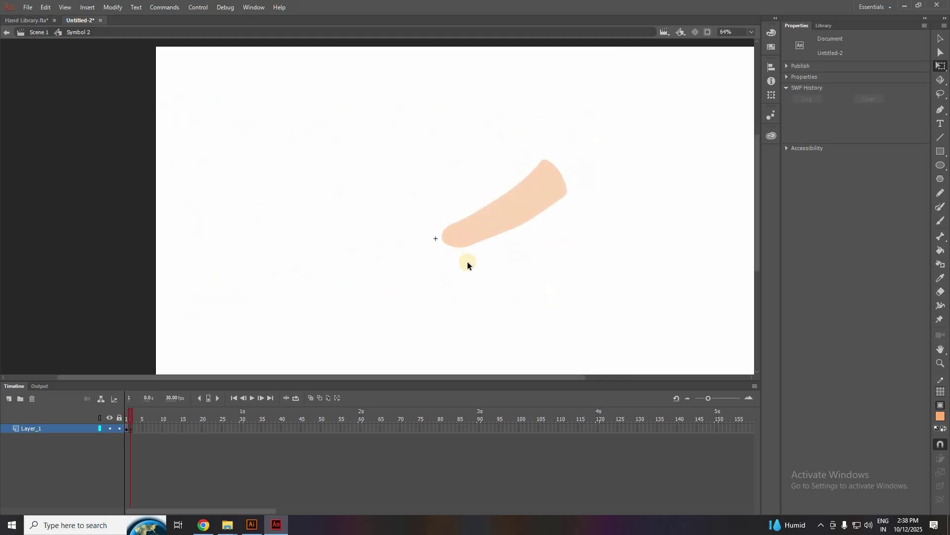
right_click(405, 261)
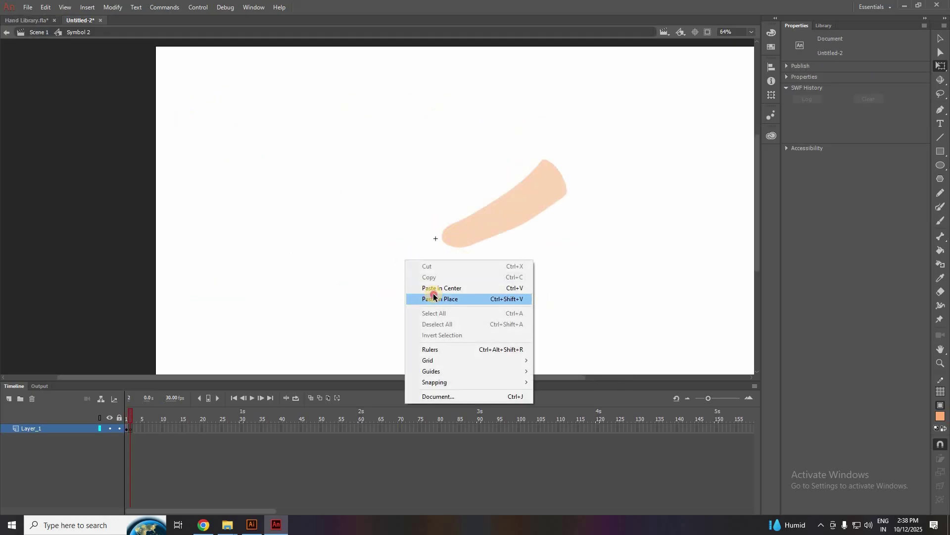
left_click(431, 299)
Step: Select the open hand with spread, curled fingers just above the bottom row in the Hand Library document
left_click(28, 21)
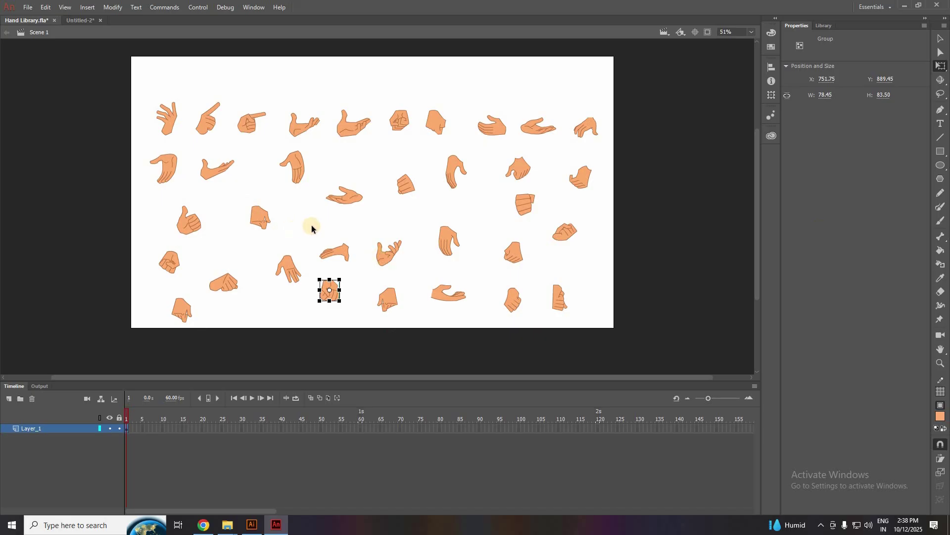
scroll(331, 227, "up", 2)
scroll(335, 227, "up", 1)
scroll(335, 227, "down", 1)
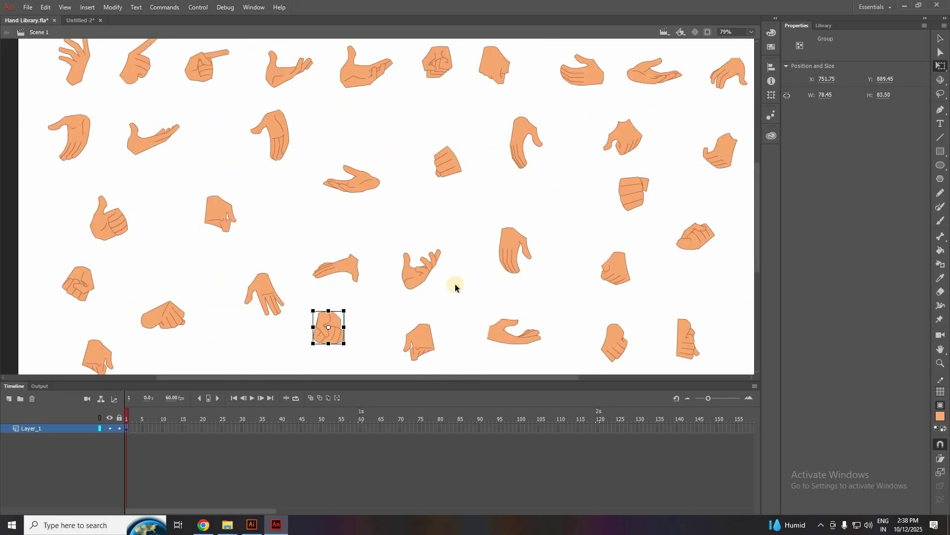
left_click(420, 276)
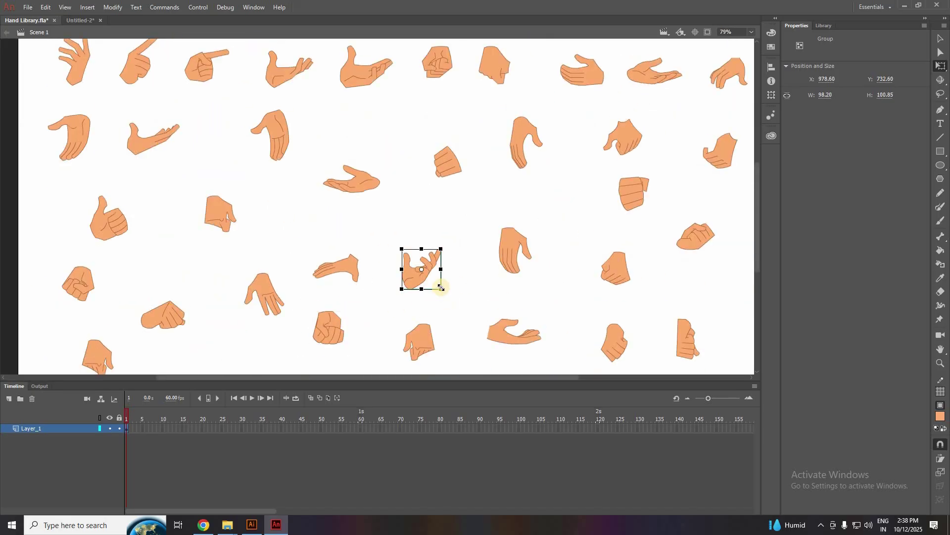
Step: Try enlarging and repositioning the selected open hand in the library with Free Transform, and undo the changes
left_click_drag(441, 249, 584, 150)
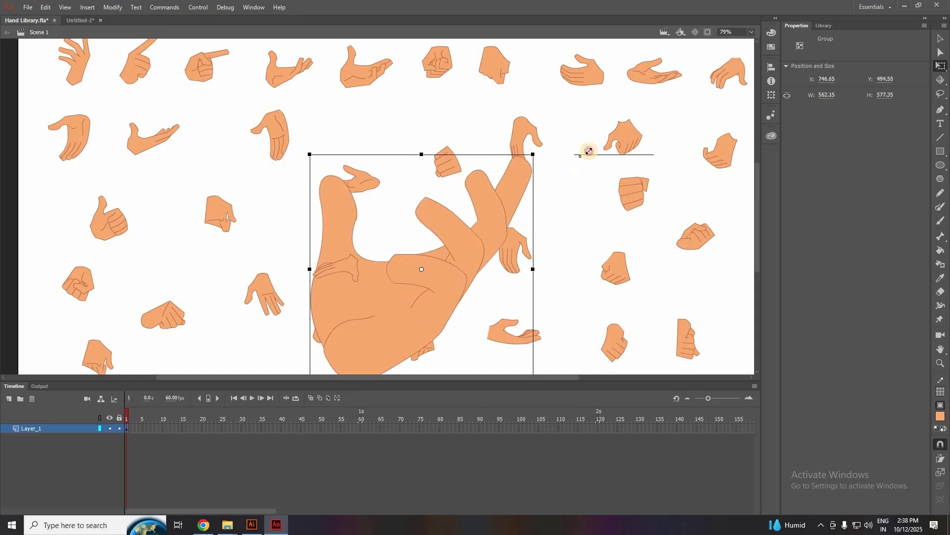
key("ctrl+z")
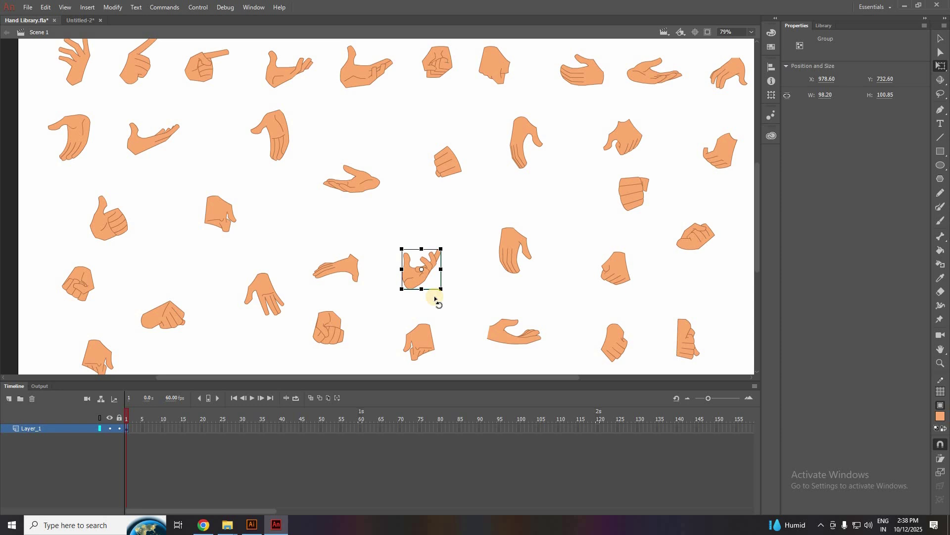
left_click_drag(435, 298, 416, 277)
key("ctrl+z")
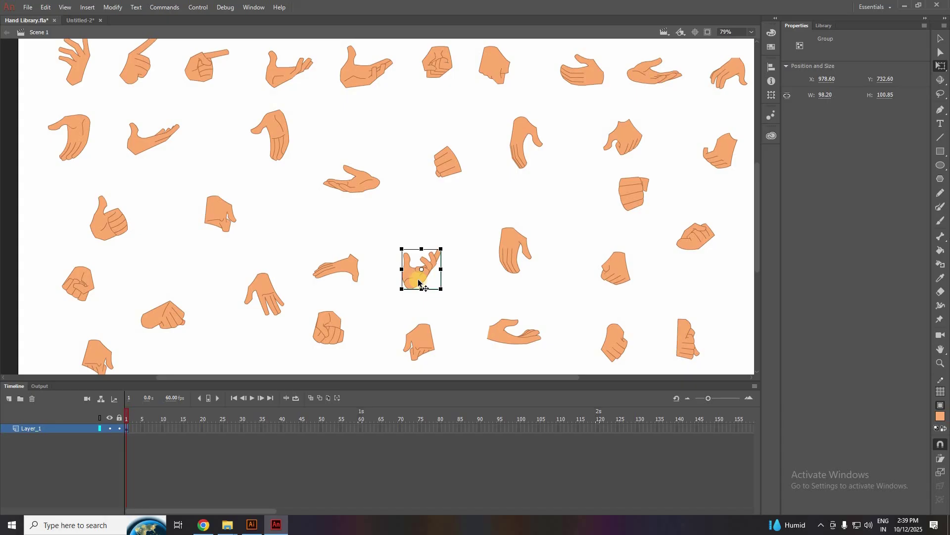
scroll(419, 282, "up", 5)
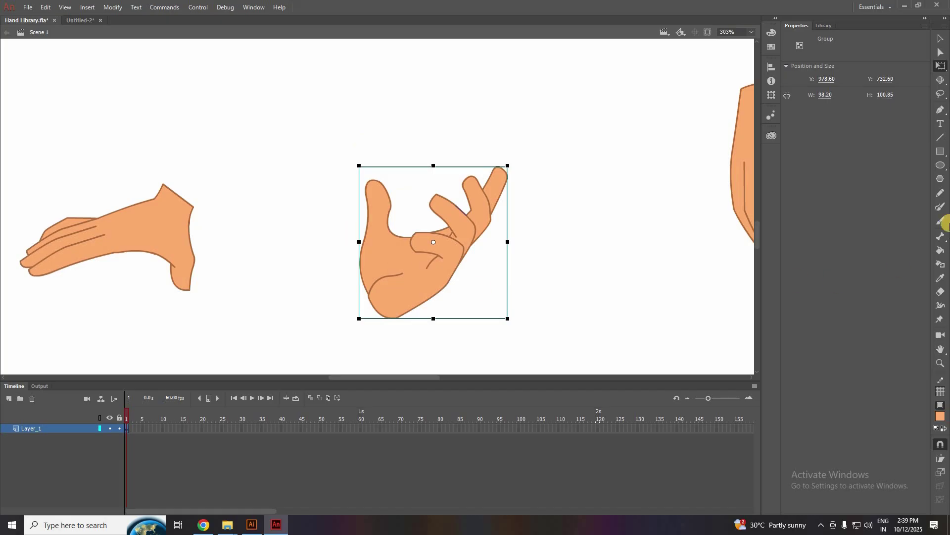
left_click(940, 221)
scroll(307, 182, "down", 5)
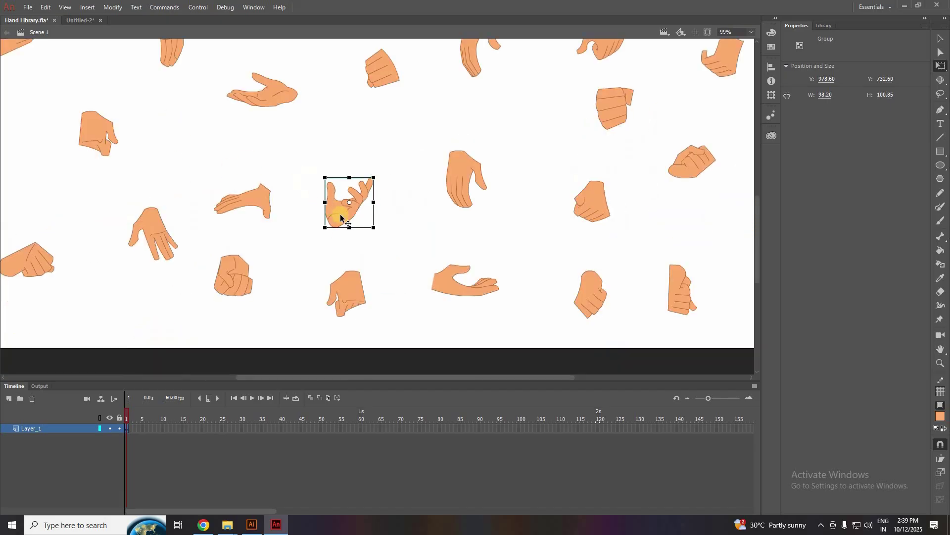
Step: Reopen Symbol 2 in the Untitled-2 document, remove its frame 2, and insert a fresh blank keyframe there
left_click(75, 20)
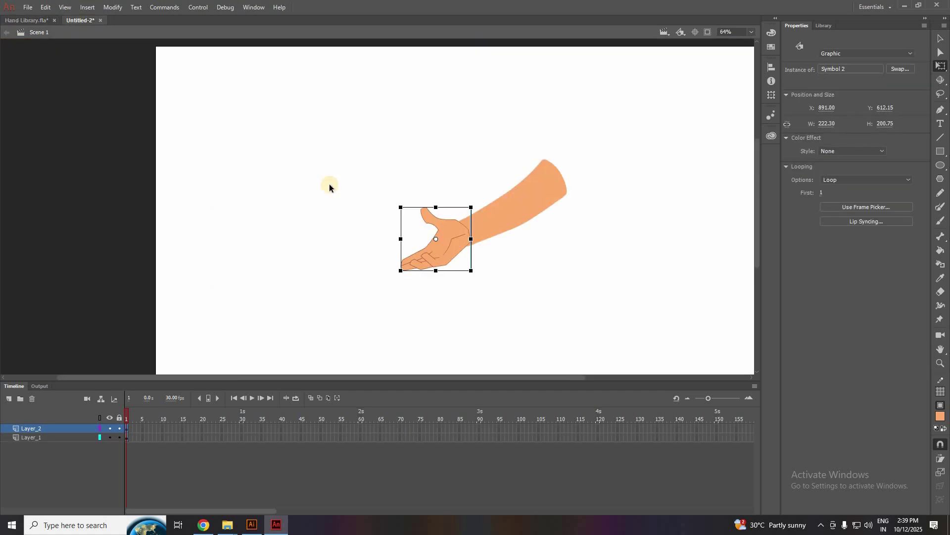
key("r")
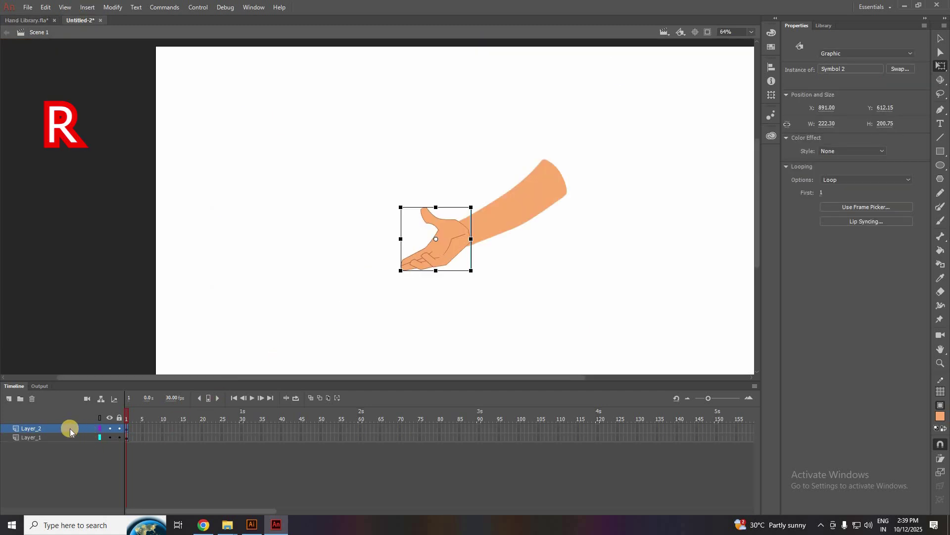
double_click(446, 250)
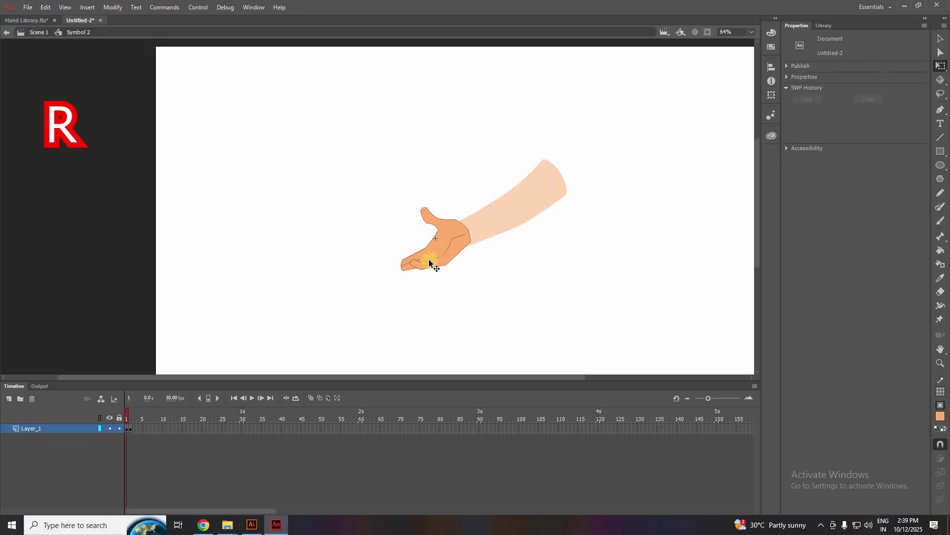
left_click(131, 416)
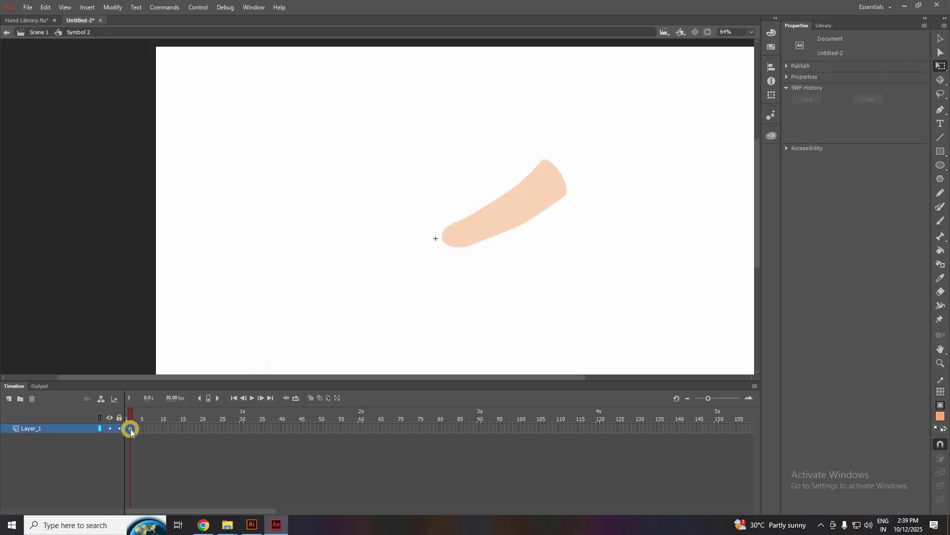
right_click(129, 429)
left_click(166, 210)
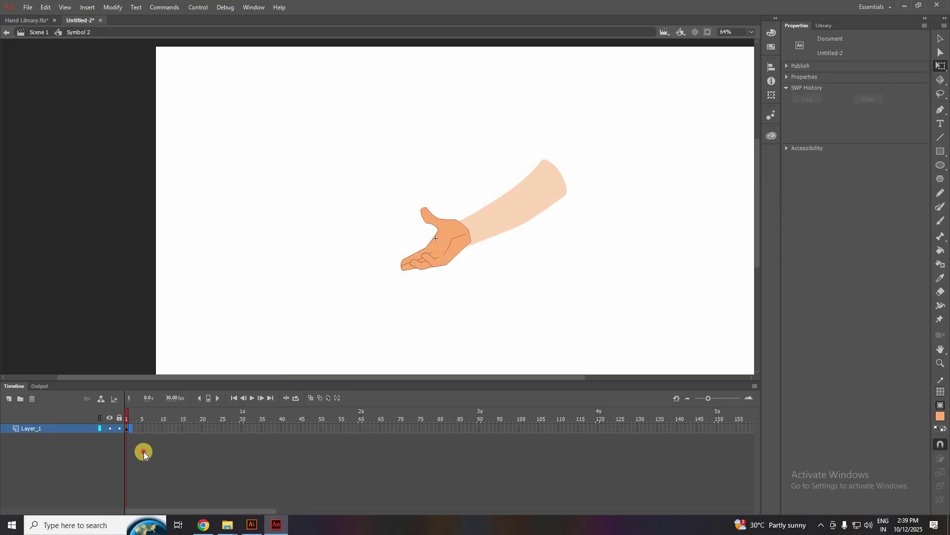
left_click(129, 429)
key("F7")
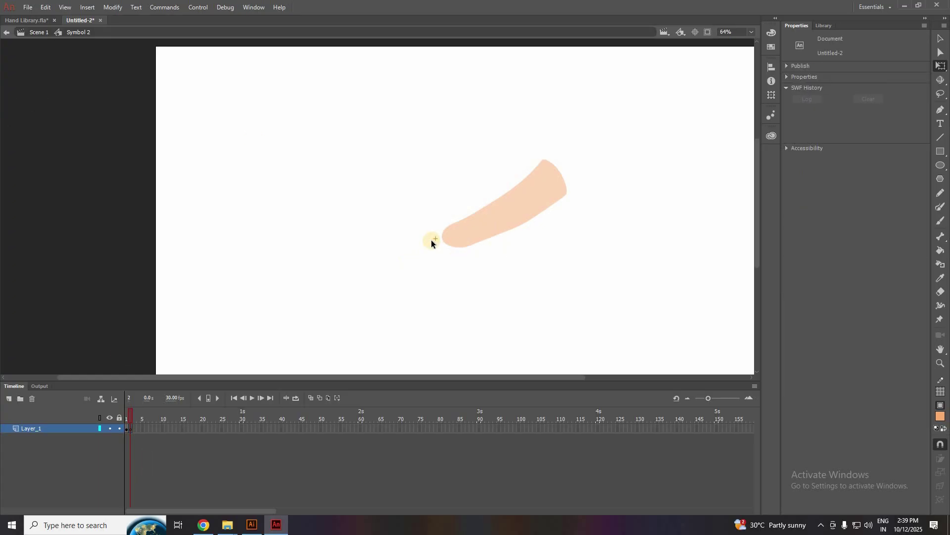
Step: Copy the selected open hand from the hand library and paste it in center on frame 2 of Symbol 2
left_click(38, 19)
right_click(336, 223)
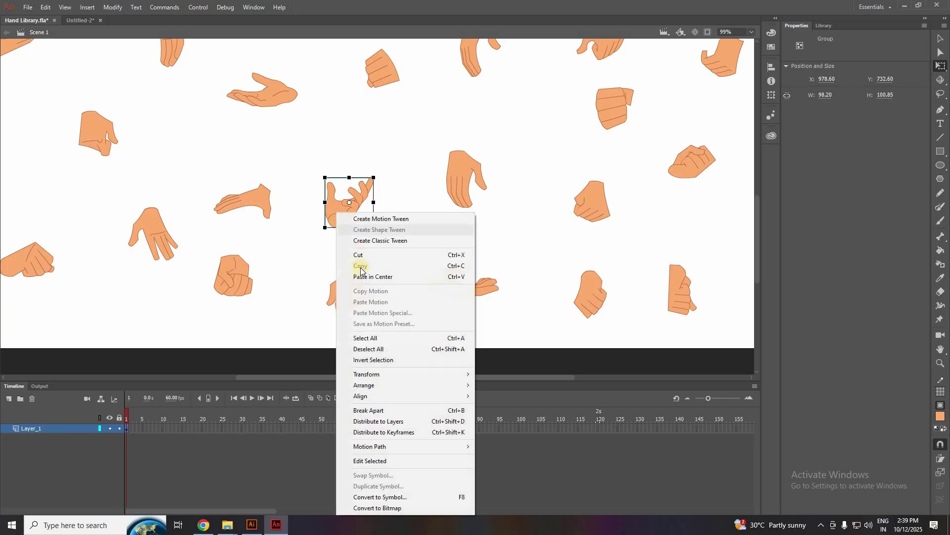
left_click(367, 266)
left_click(79, 20)
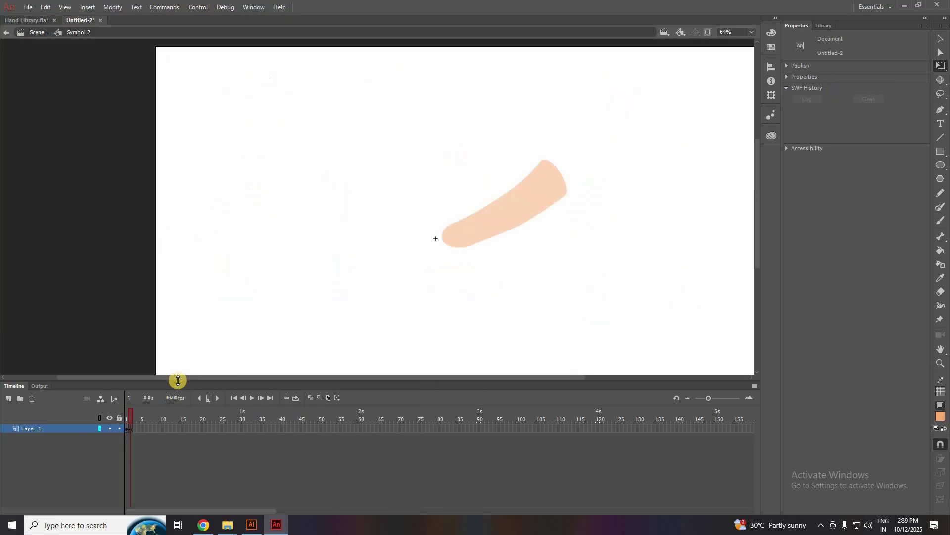
right_click(500, 227)
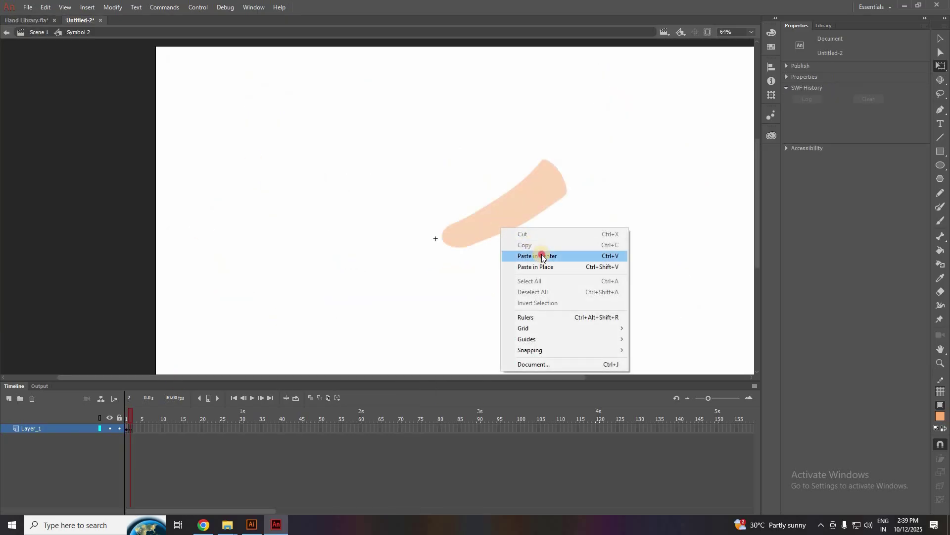
left_click(543, 256)
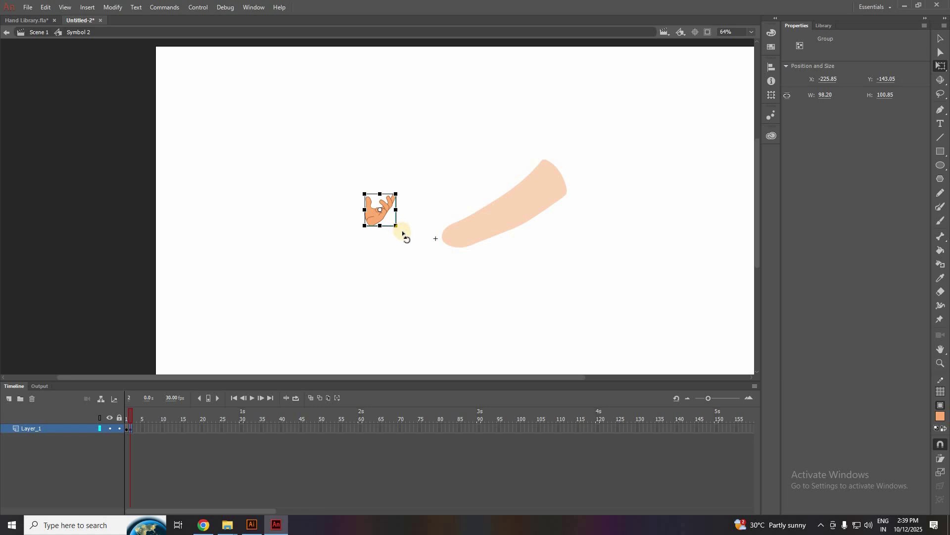
Step: Enlarge the pasted hand to about 179 by 183 px and place it upside down against the arm's wrist
scroll(401, 231, "up", 4)
scroll(389, 228, "down", 1)
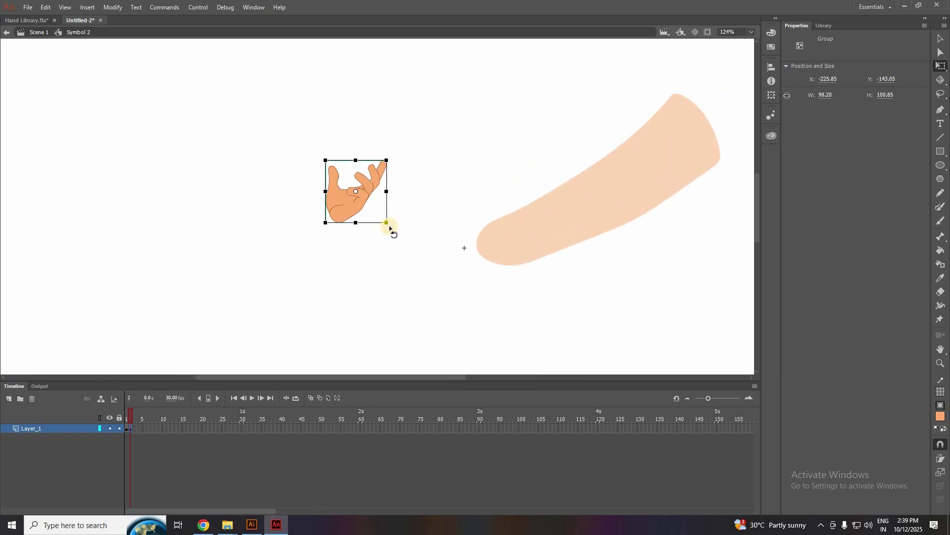
left_click_drag(396, 226, 297, 127)
left_click_drag(378, 177, 492, 276)
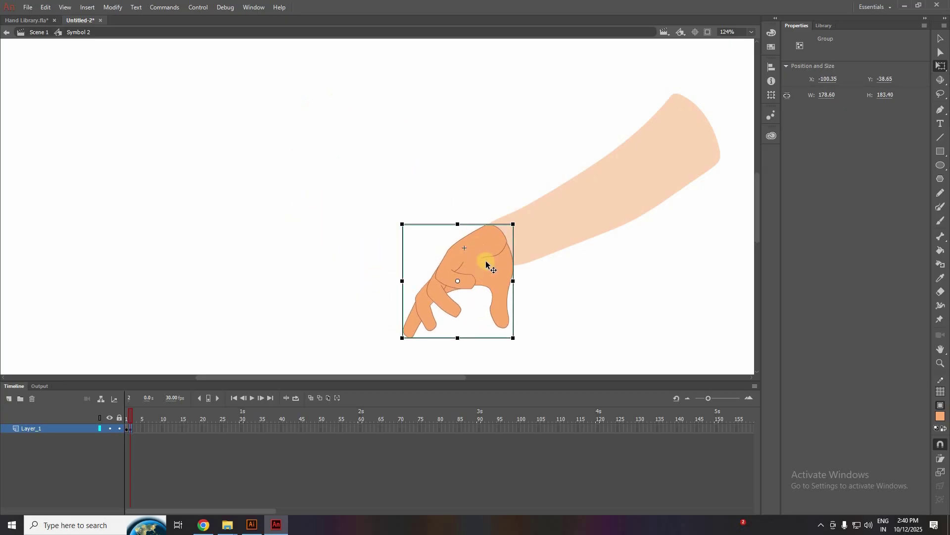
Step: Flip the hand vertically, rotate and position it so its wrist meets the arm, and compare it with frame 1
right_click(487, 262)
mouse_move(532, 373)
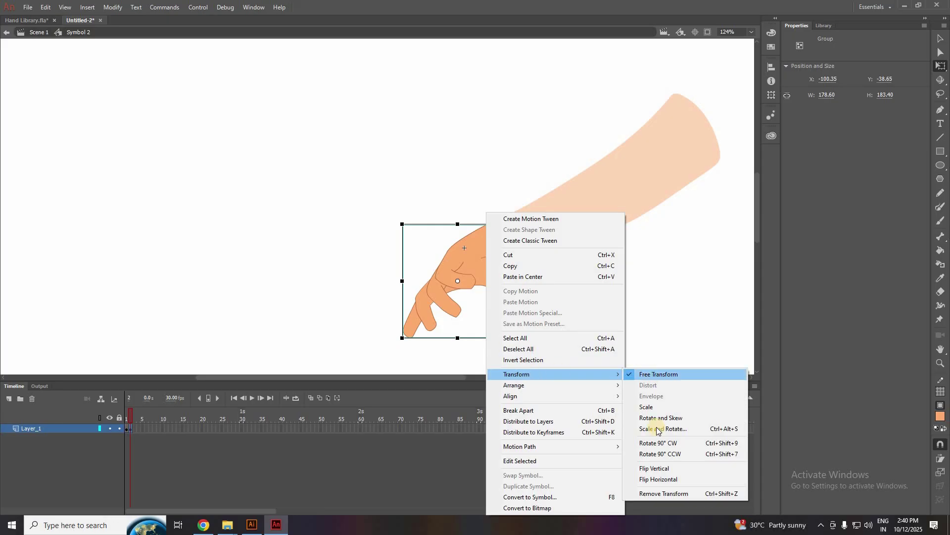
left_click(655, 479)
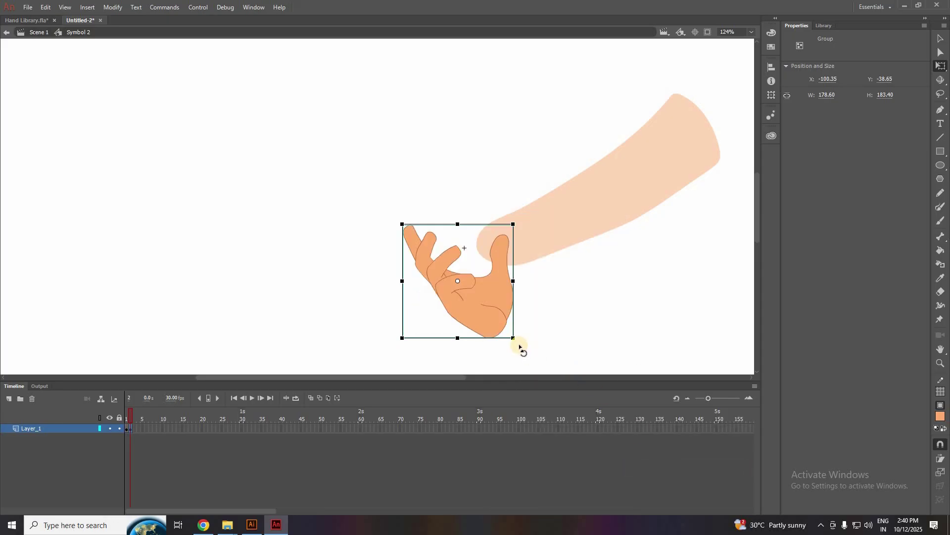
left_click_drag(520, 346, 510, 248)
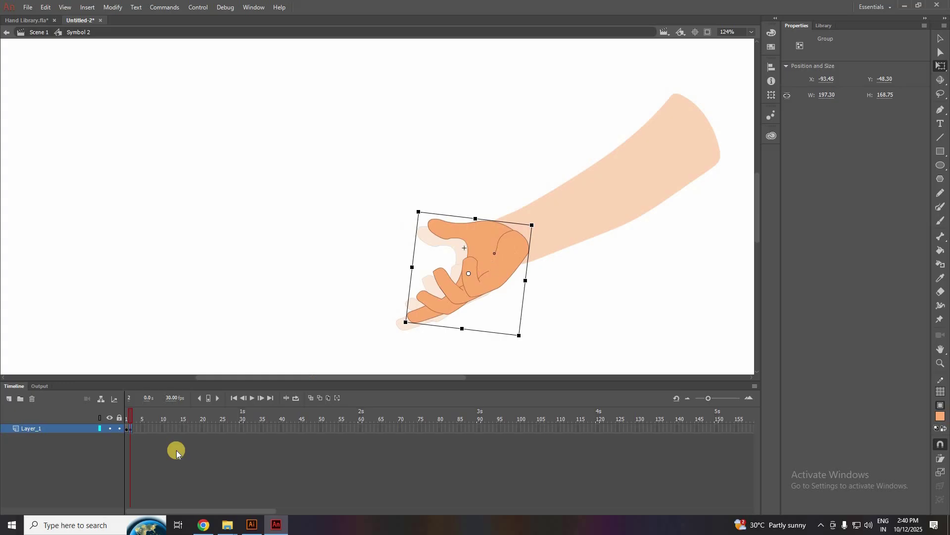
left_click(128, 418)
left_click(135, 418)
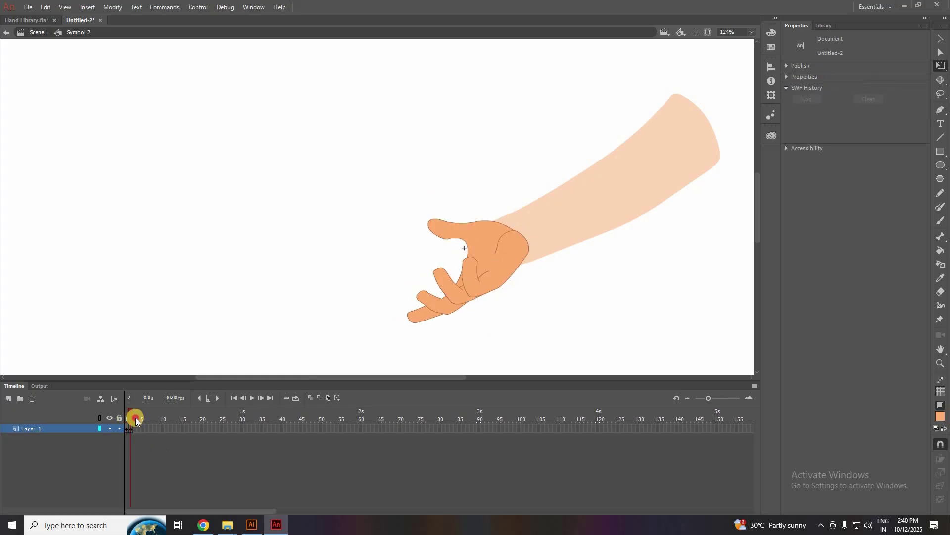
Step: Compare the hand poses on frames 1 and 2 of Symbol 2, and insert a blank keyframe on frame 3
left_click(126, 418)
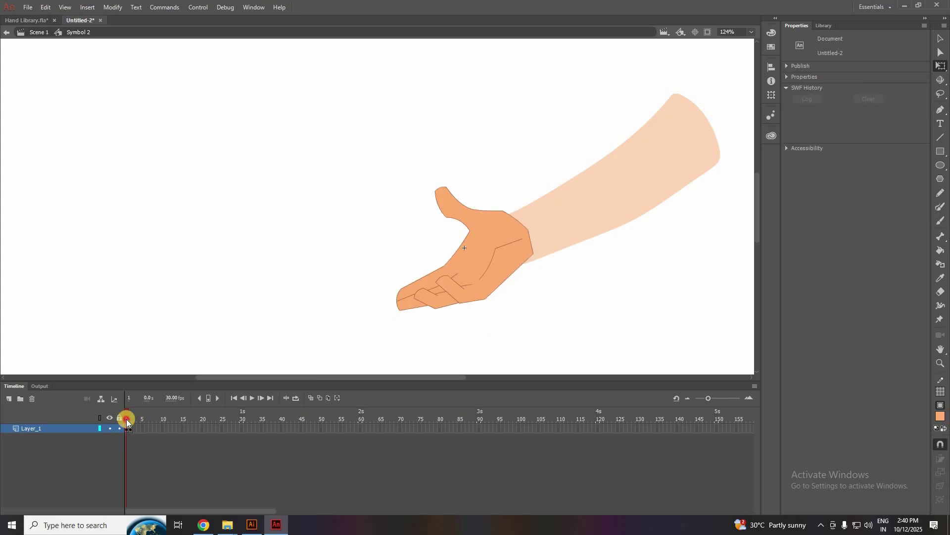
left_click(131, 418)
left_click(127, 420)
left_click(135, 420)
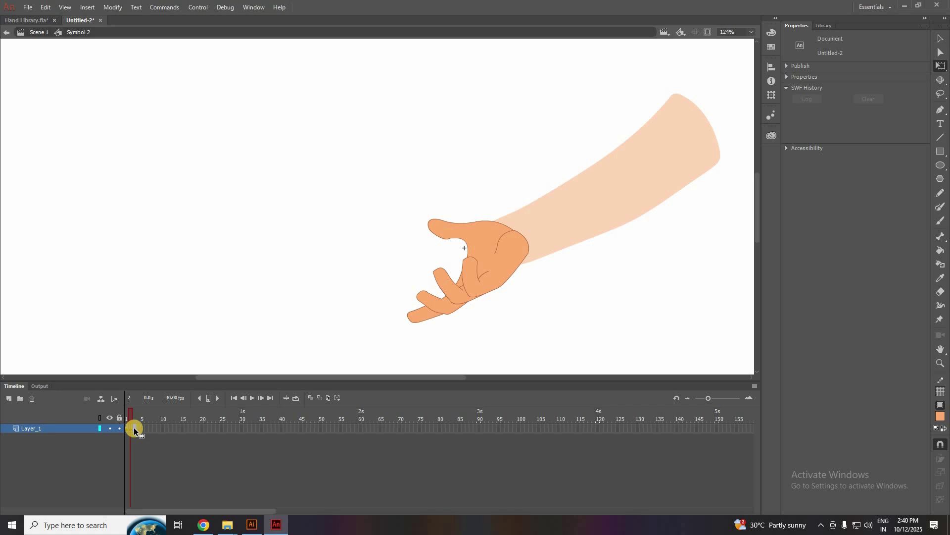
left_click(135, 427)
Step: Copy the upward-pointing hand from the Hand Library document and paste it in center on frame 3 of Symbol 2
mouse_move(231, 530)
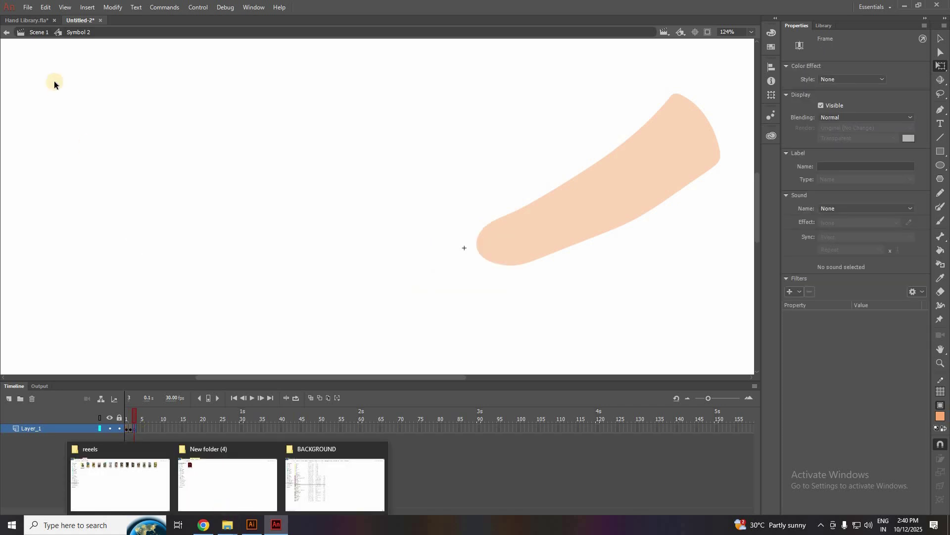
left_click(26, 22)
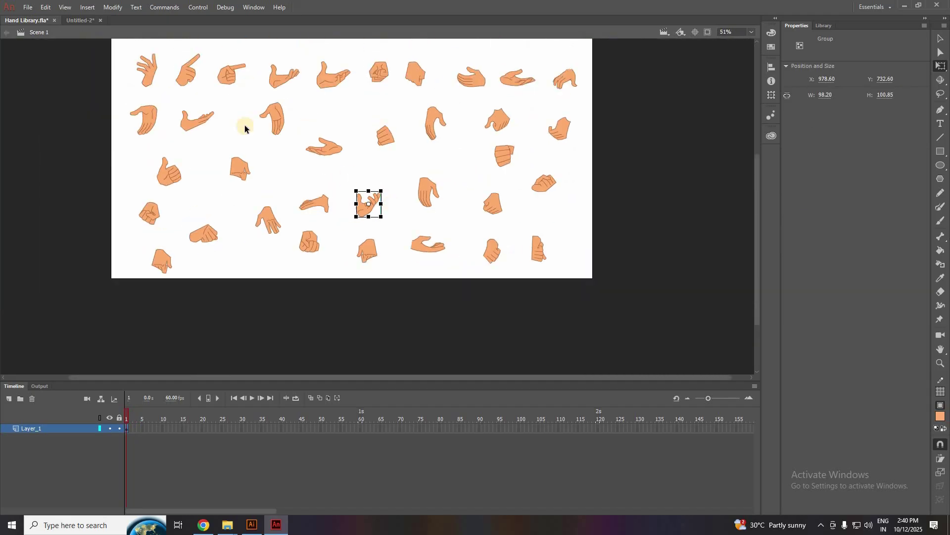
key("ctrl+=")
left_click(200, 74)
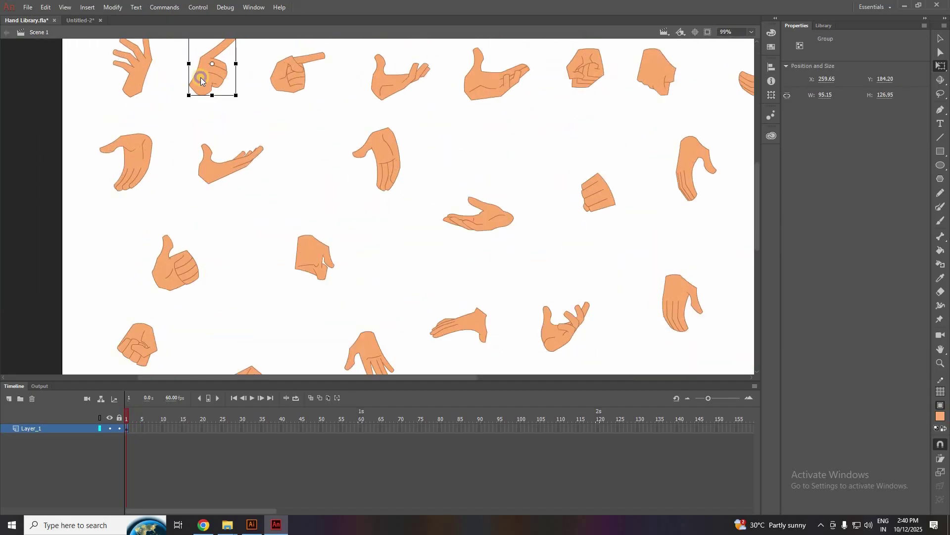
right_click(200, 75)
left_click(224, 131)
left_click(77, 20)
right_click(365, 213)
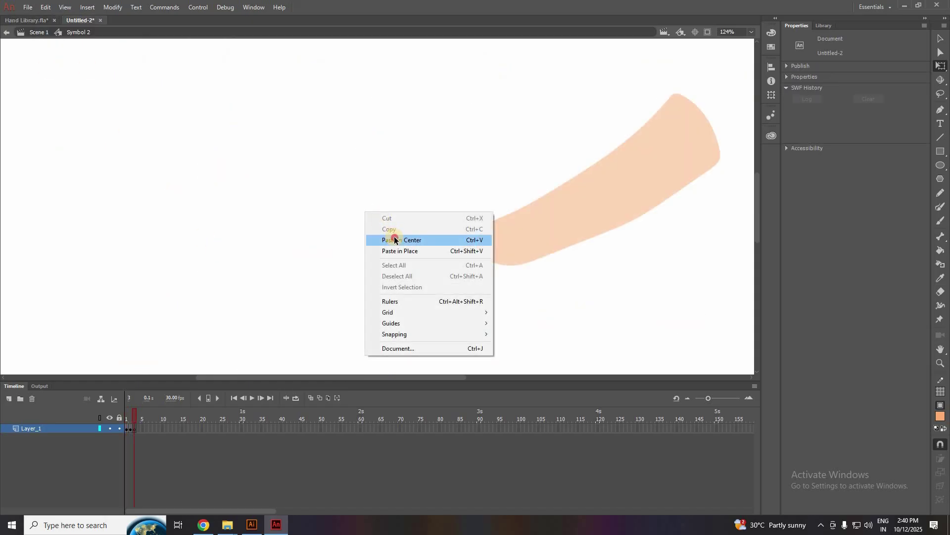
left_click(393, 240)
Step: Enlarge and rotate the pasted pointing hand to about 220 by 108 px, and flip it vertically
scroll(397, 251, "down", 3)
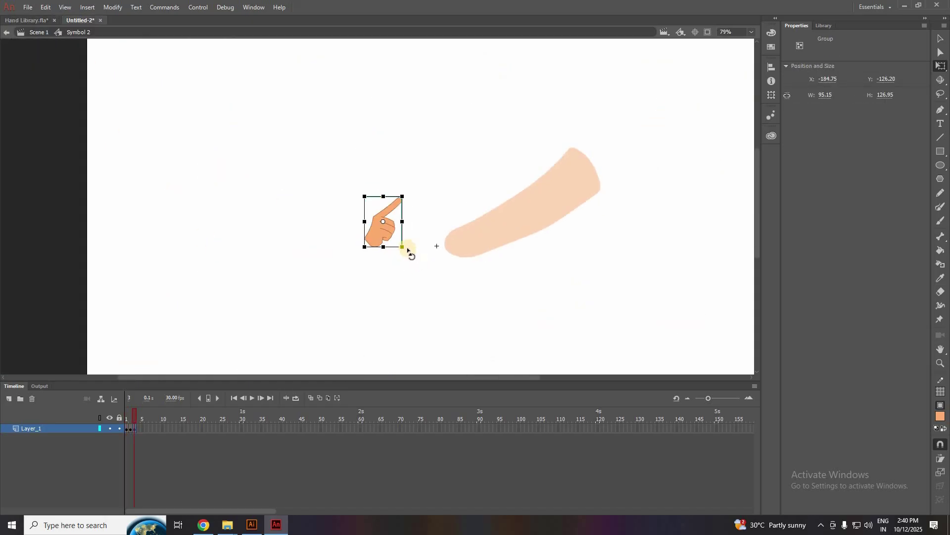
left_click_drag(404, 246, 402, 212)
right_click(402, 213)
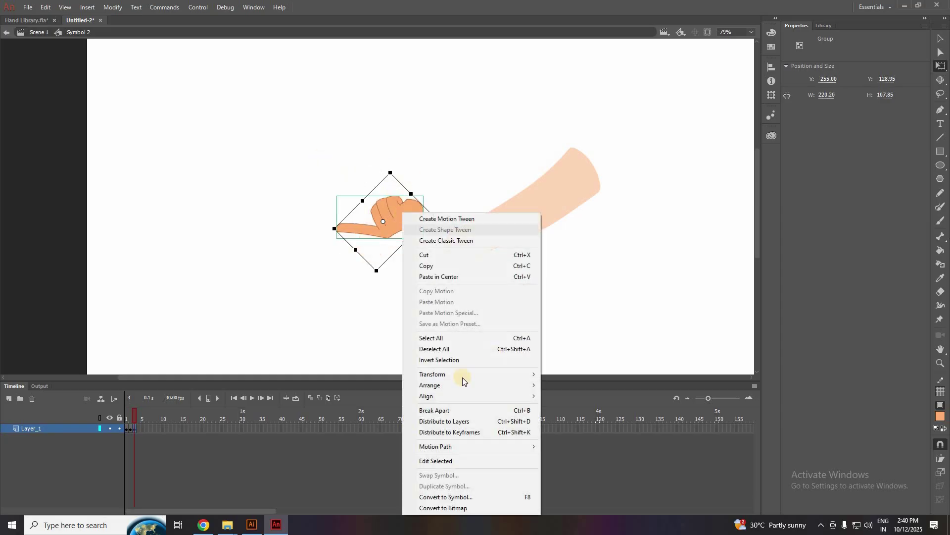
mouse_move(458, 374)
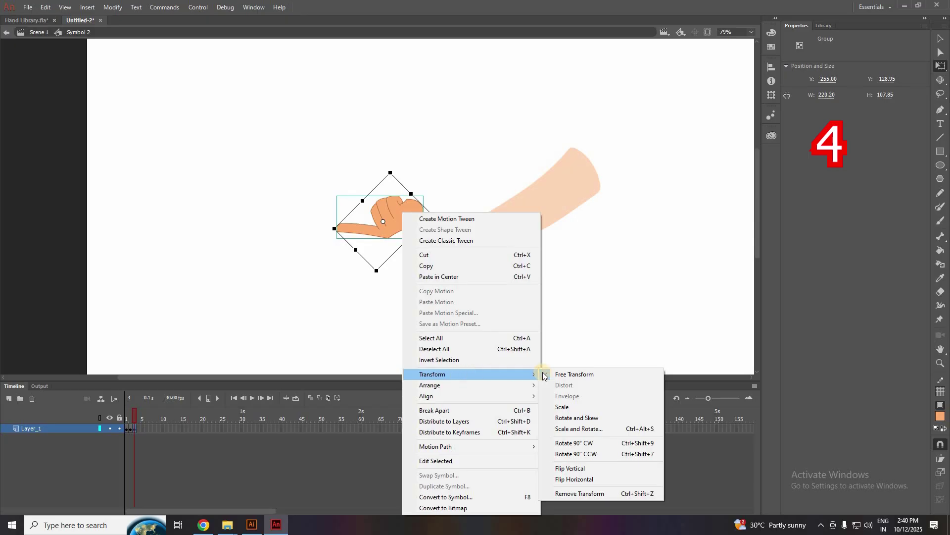
left_click(588, 478)
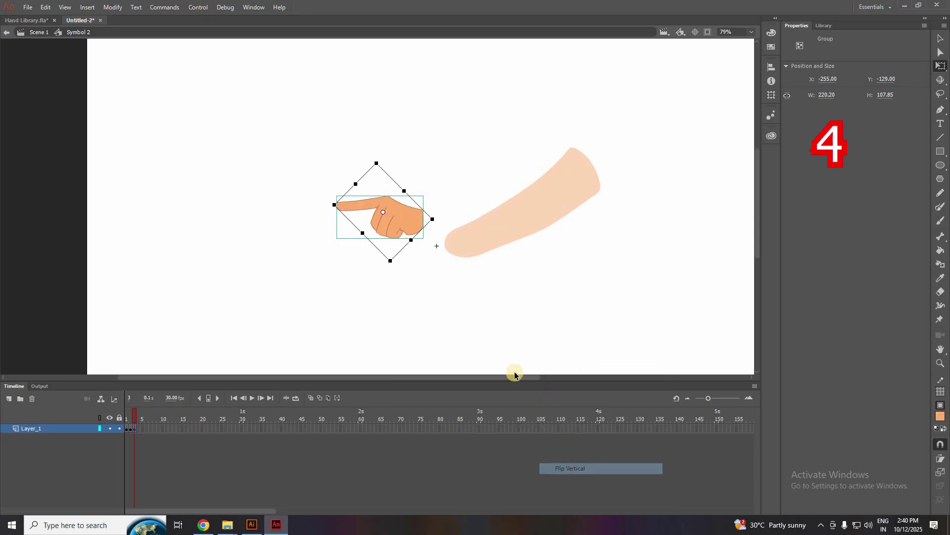
Step: Place the pointing hand at the arm's wrist, tilt its finger downward along the arm's direction, and enlarge it slightly
left_click_drag(436, 241, 482, 265)
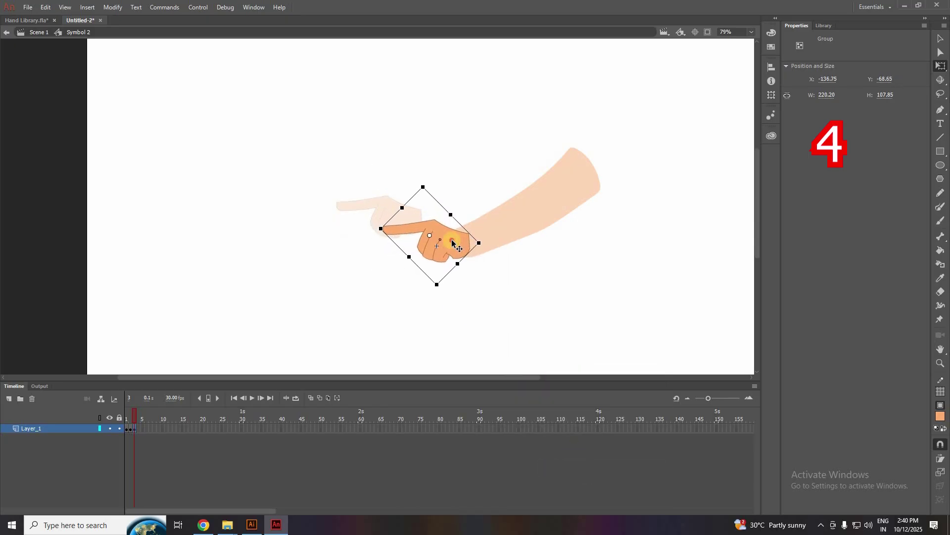
scroll(391, 282, "up", 4)
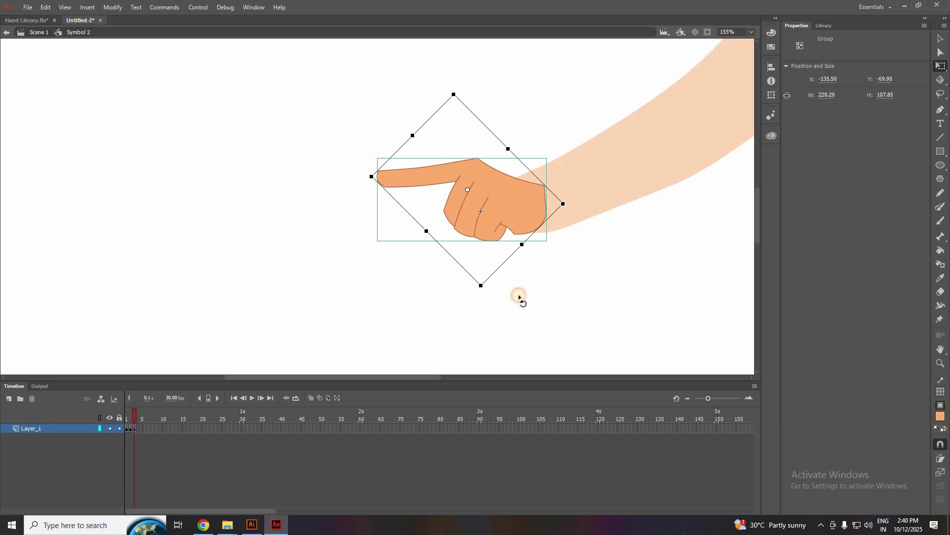
left_click_drag(517, 297, 514, 242)
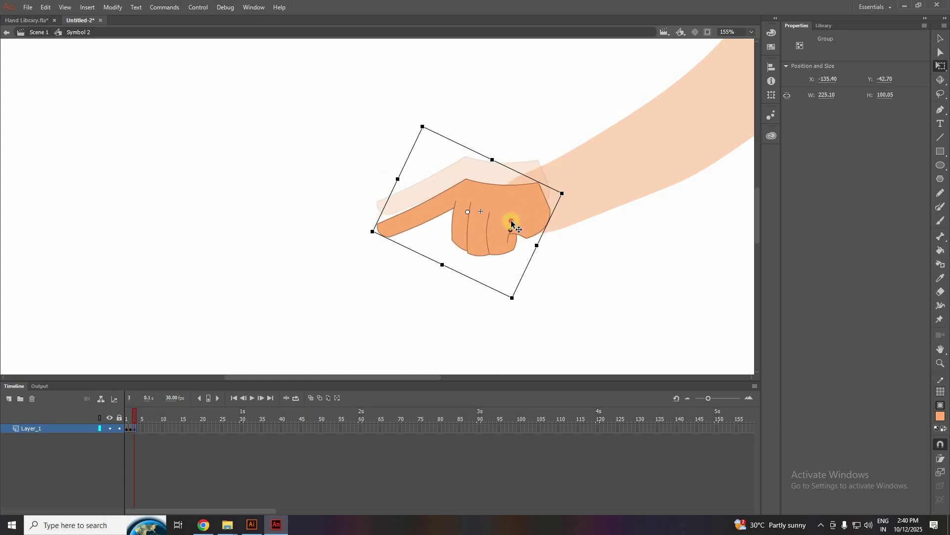
left_click_drag(423, 128, 421, 119)
left_click_drag(505, 194, 501, 194)
left_click(220, 353)
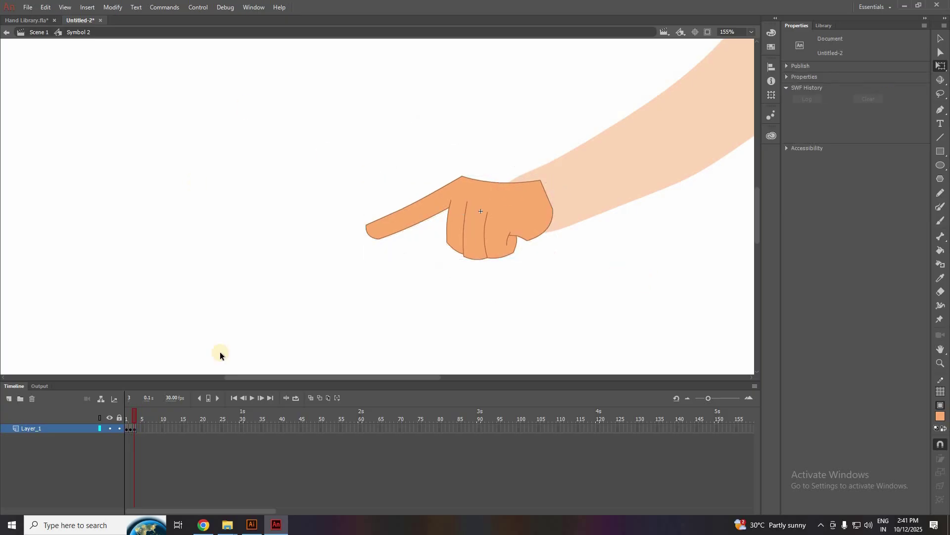
Step: Enlarge the pointing hand to about 291 by 129 px, realign it to the wrist, and compare it with the earlier frames
left_click_drag(132, 420, 134, 419)
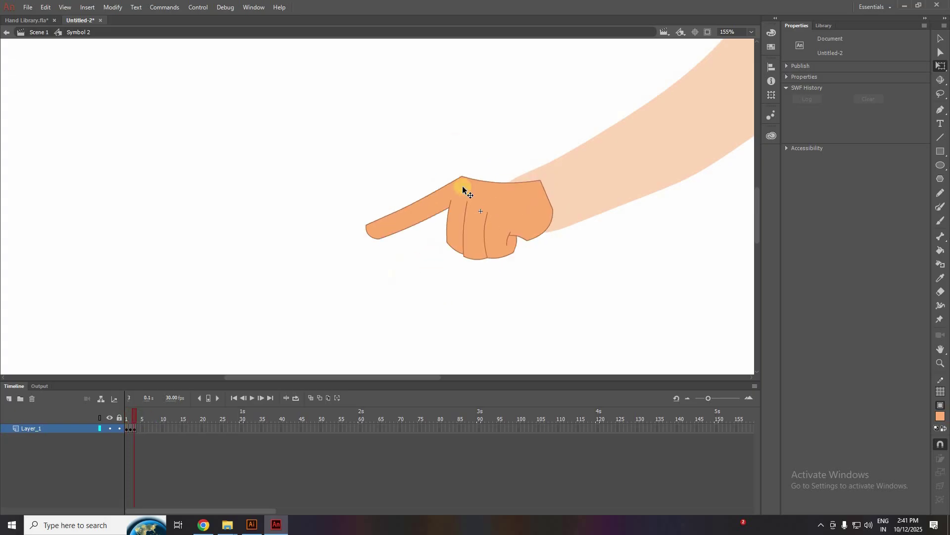
left_click(498, 233)
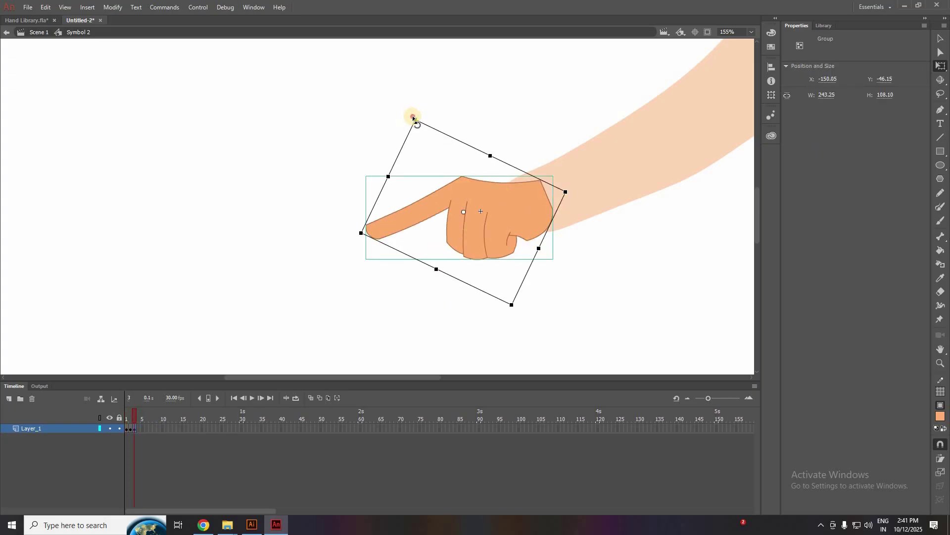
left_click_drag(413, 117, 373, 84)
left_click_drag(490, 186, 479, 190)
left_click(127, 419)
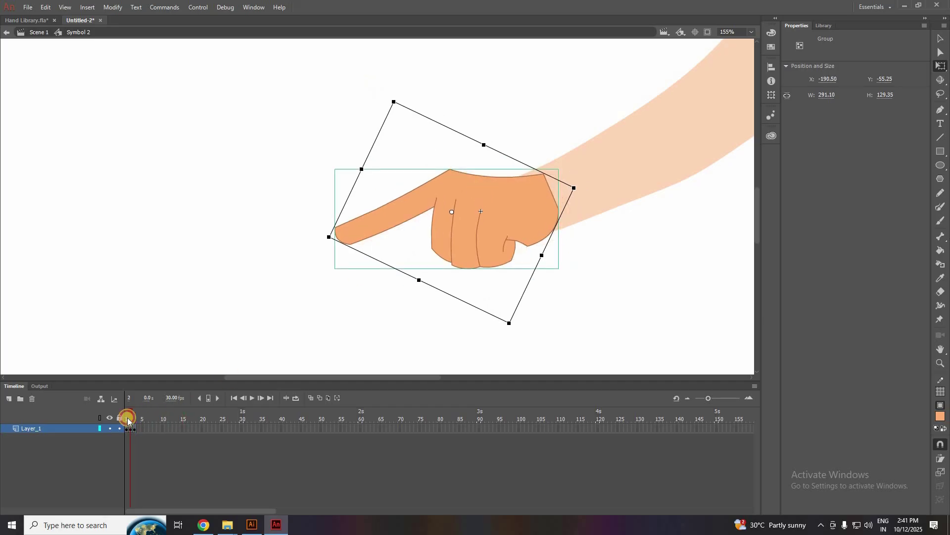
mouse_move(128, 420)
left_mouse_down()
mouse_move(136, 417)
mouse_move(120, 418)
left_mouse_up()
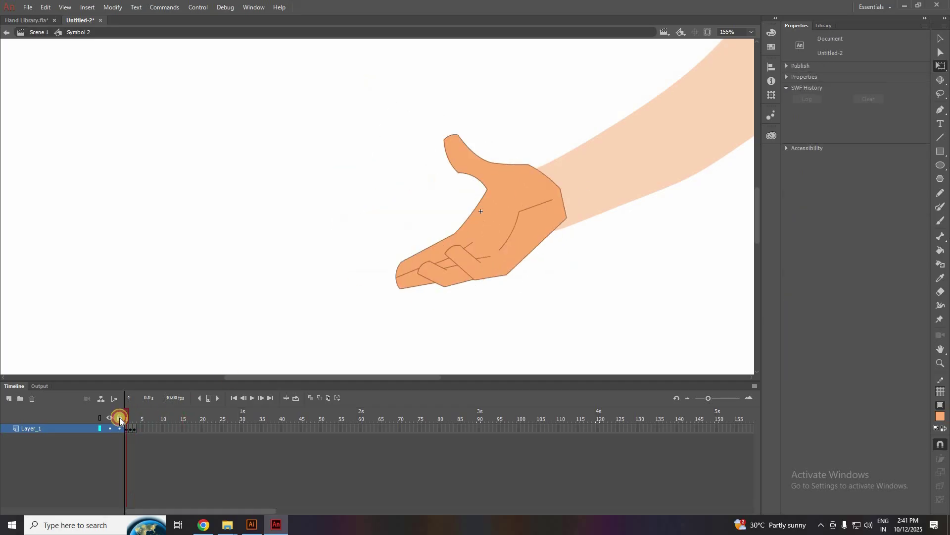
Step: Return to Scene 1, extend Layer_1 and Layer_2 to about frame 76, and scrub the timeline to check the hand
left_click(36, 37)
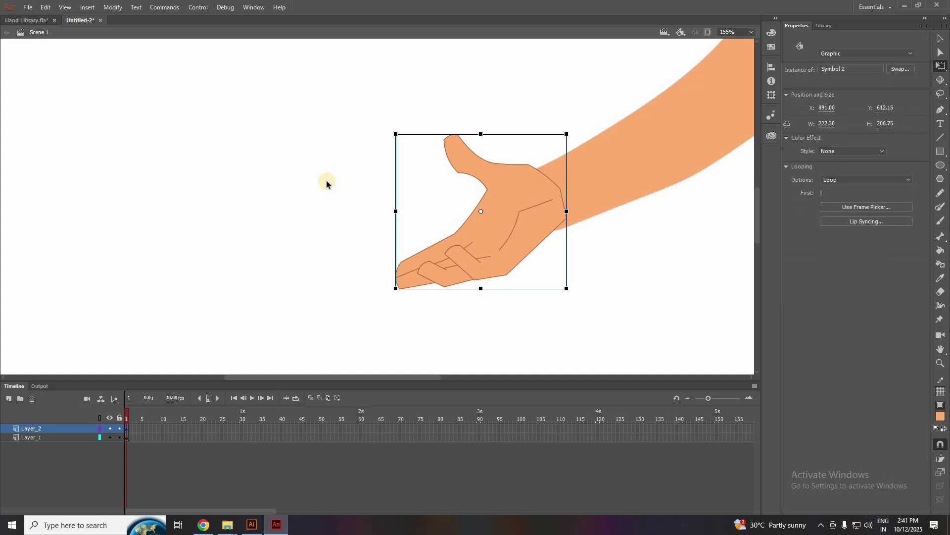
scroll(327, 182, "down", 3)
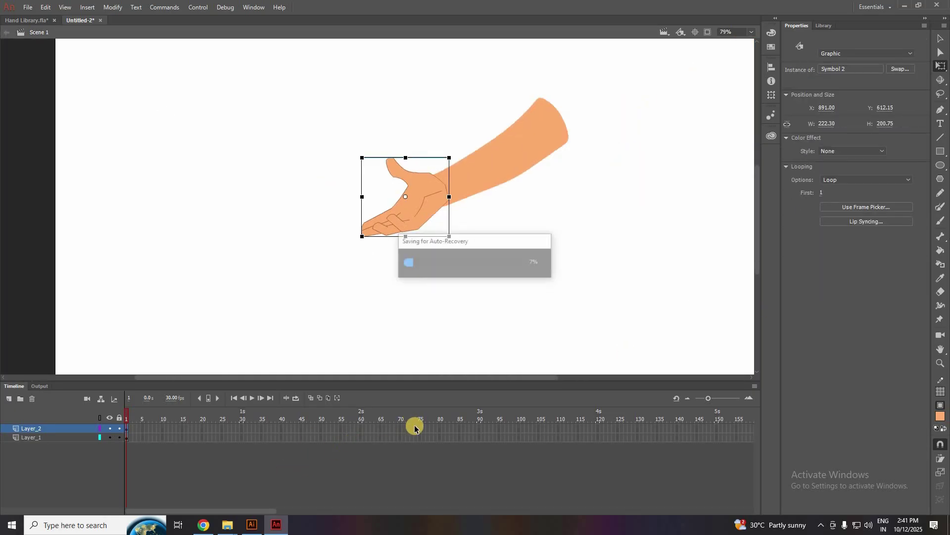
left_click(424, 449)
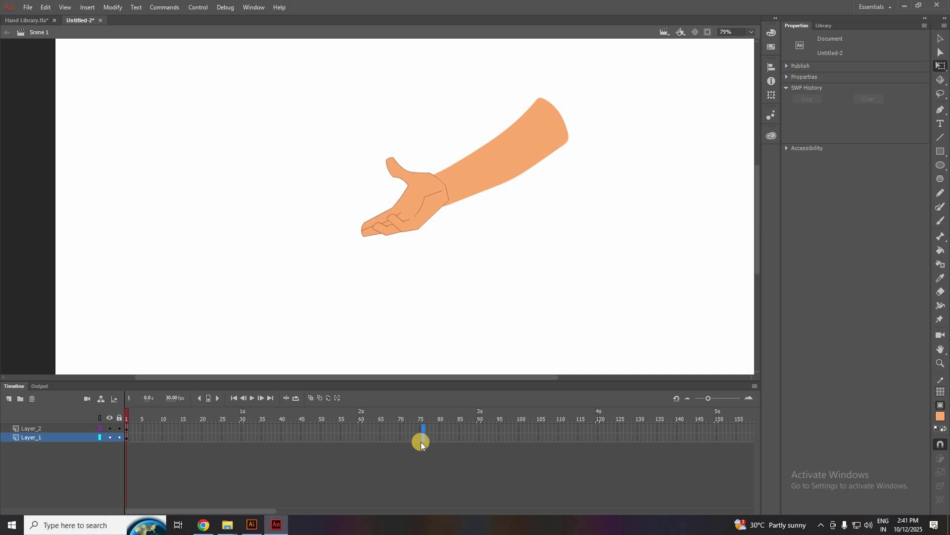
key("F5")
left_click_drag(178, 419, 106, 411)
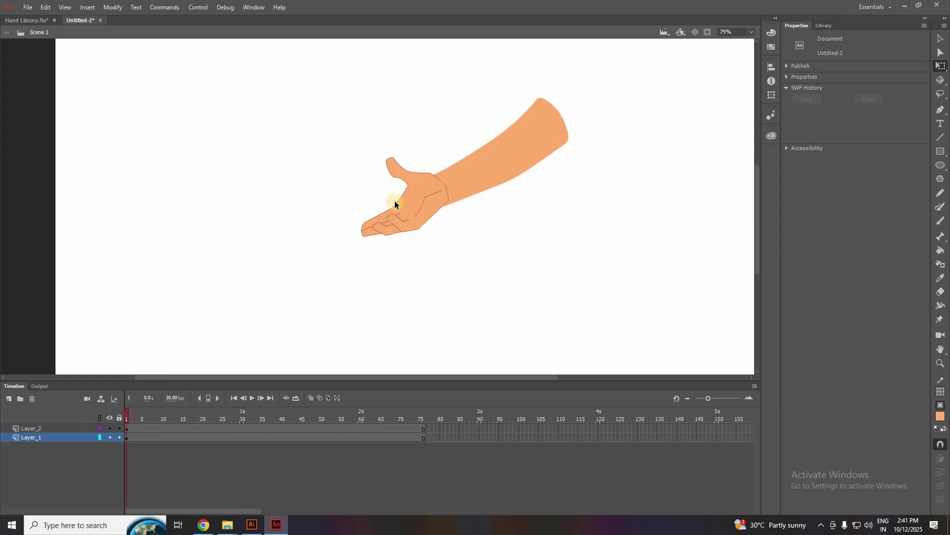
Step: Set the hand instance's looping option to Single Frame and scrub the timeline up to frame 45
left_click(408, 209)
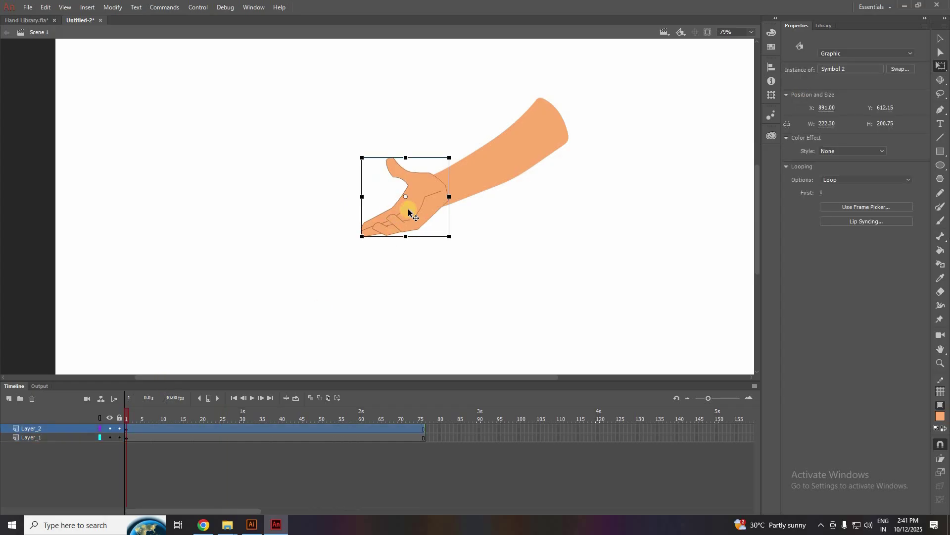
left_click(853, 181)
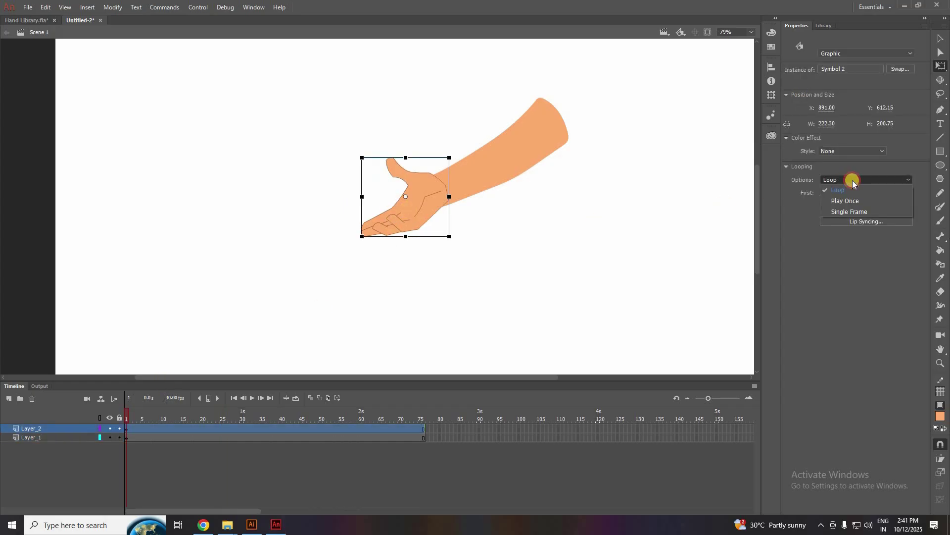
left_click(844, 212)
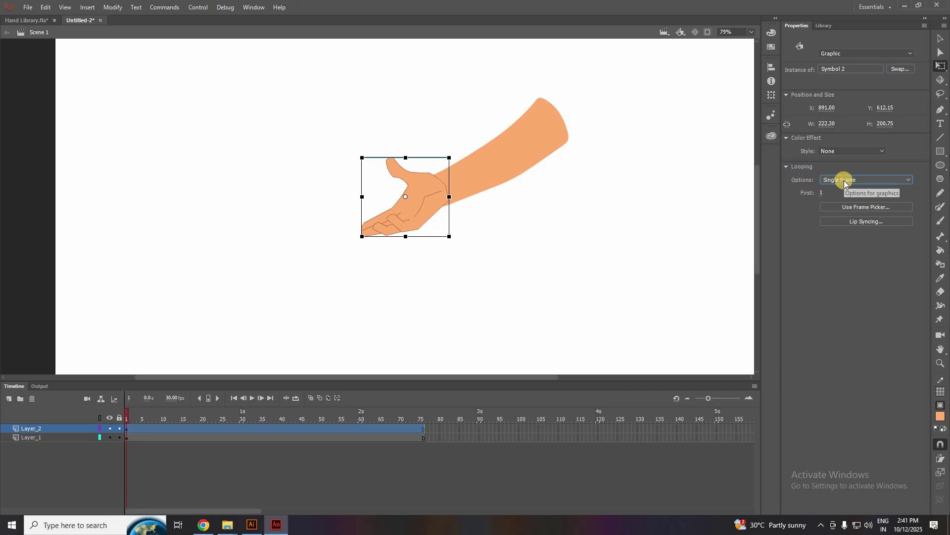
left_click(594, 396)
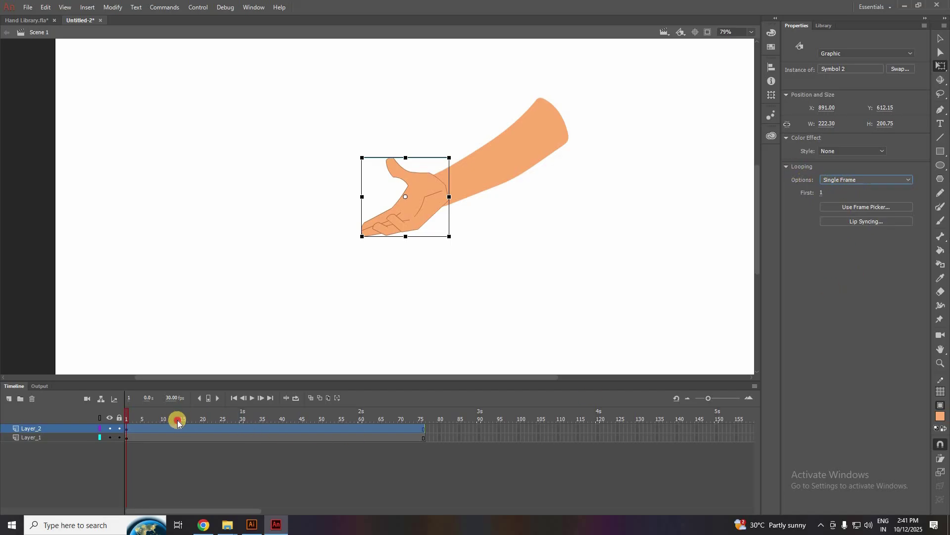
left_click_drag(198, 419, 301, 427)
Step: Insert a keyframe at frame 45 of Layer_2 and set the hand instance's first frame to 3
left_click(301, 428)
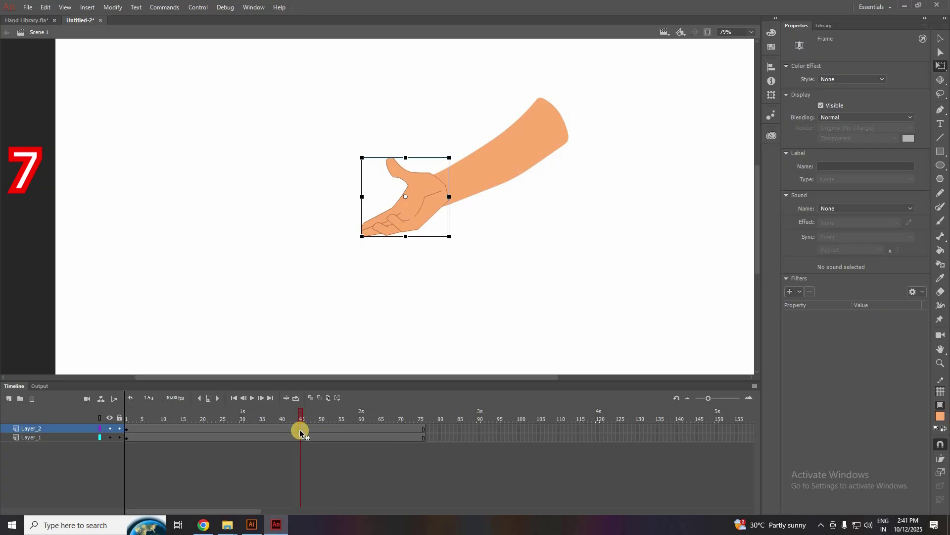
left_click(395, 229)
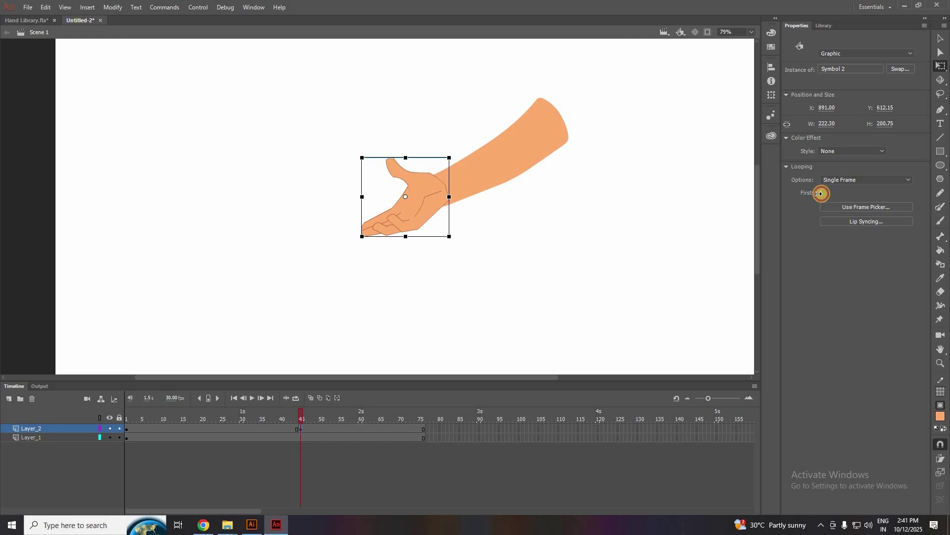
left_click_drag(820, 193, 834, 193)
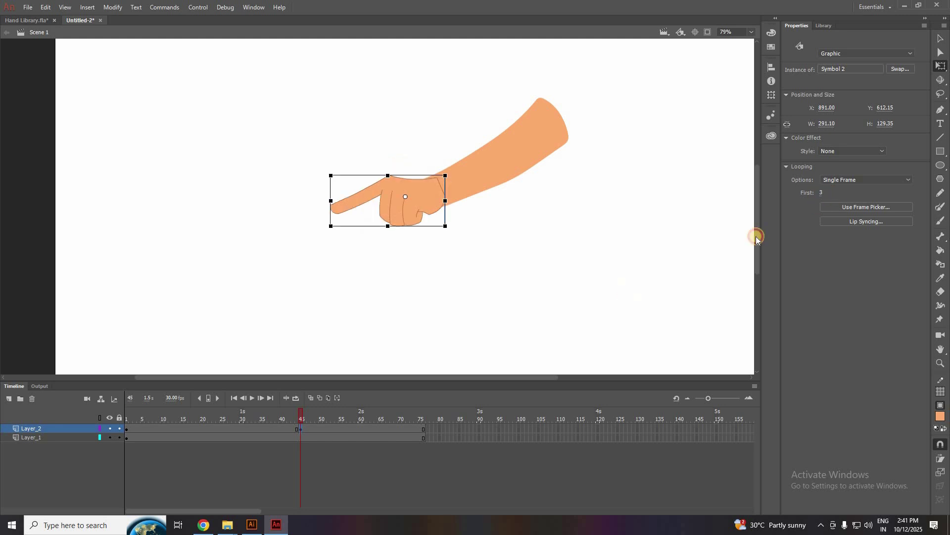
left_click(643, 240)
Step: Reselect the hand instance at frame 45 and adjust its first-frame value to switch between the stored poses
left_click(403, 203)
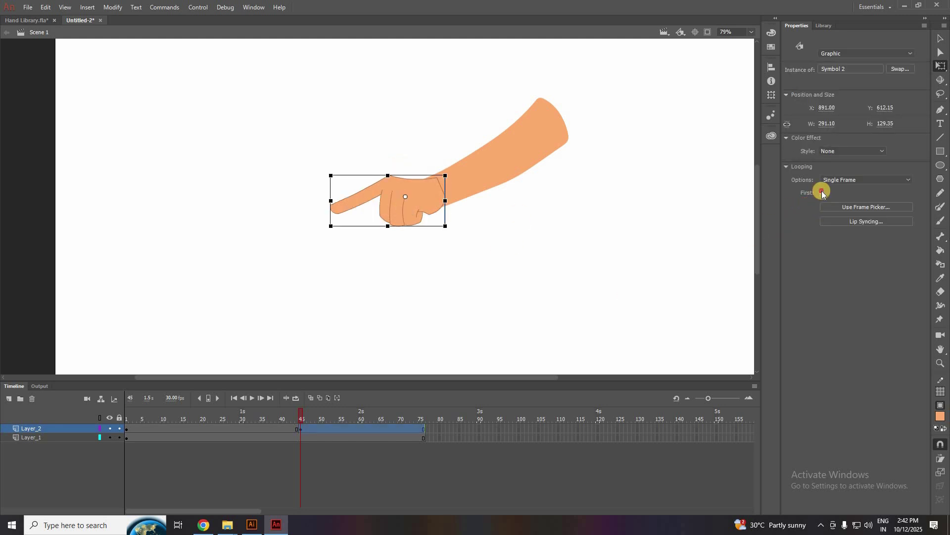
left_click(822, 192)
left_click(876, 333)
left_click(616, 210)
left_click(431, 202)
left_click_drag(821, 194, 861, 191)
Step: Scrub the main timeline from frame 1 past frame 45 to check the change of hand pose
left_click_drag(227, 419, 122, 419)
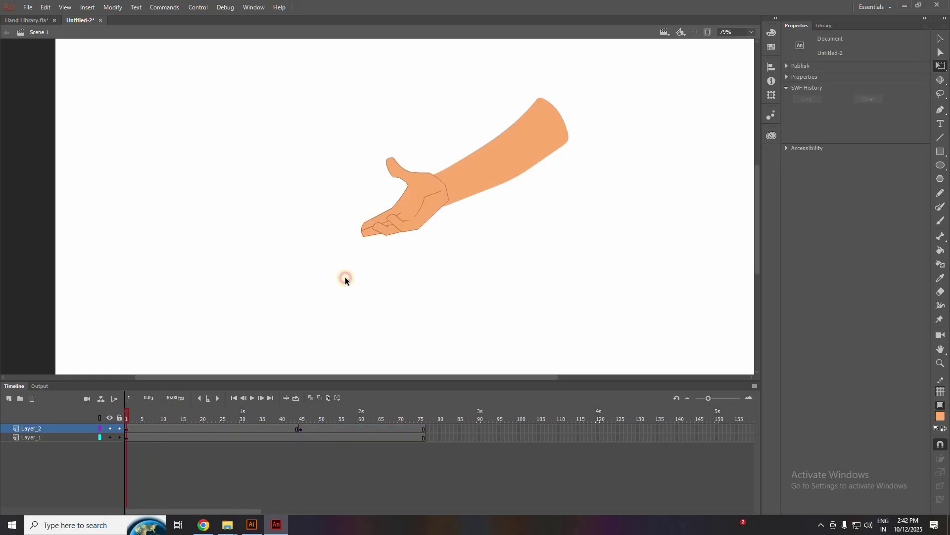
left_click(141, 426)
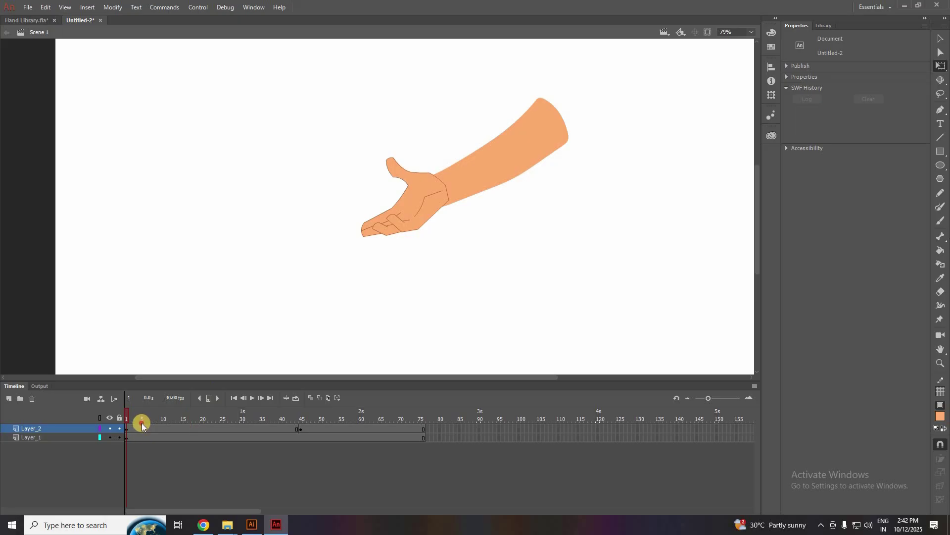
left_click_drag(142, 426, 235, 428)
left_click_drag(280, 423, 376, 435)
Step: Switch to the Hand Library document, fit its stage in view, and select all the hand poses
left_click(24, 20)
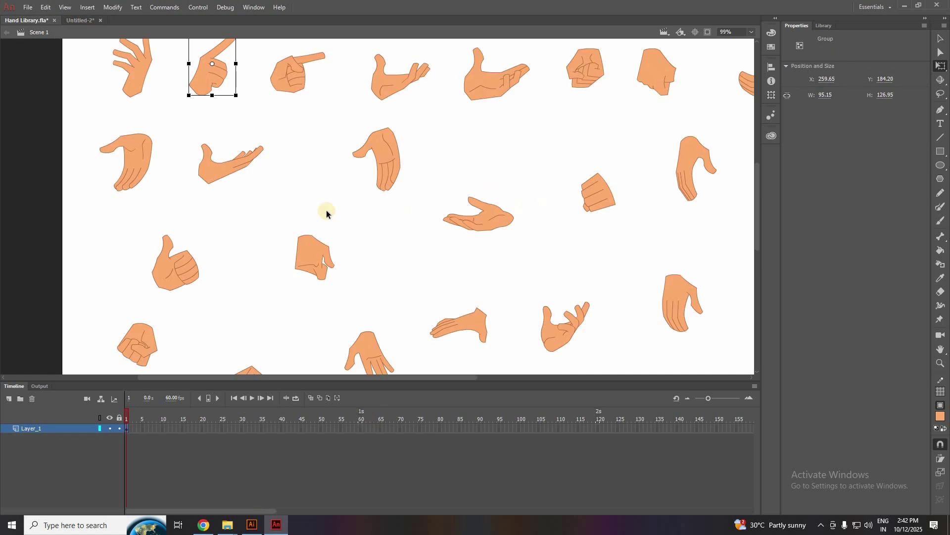
key("ctrl+2")
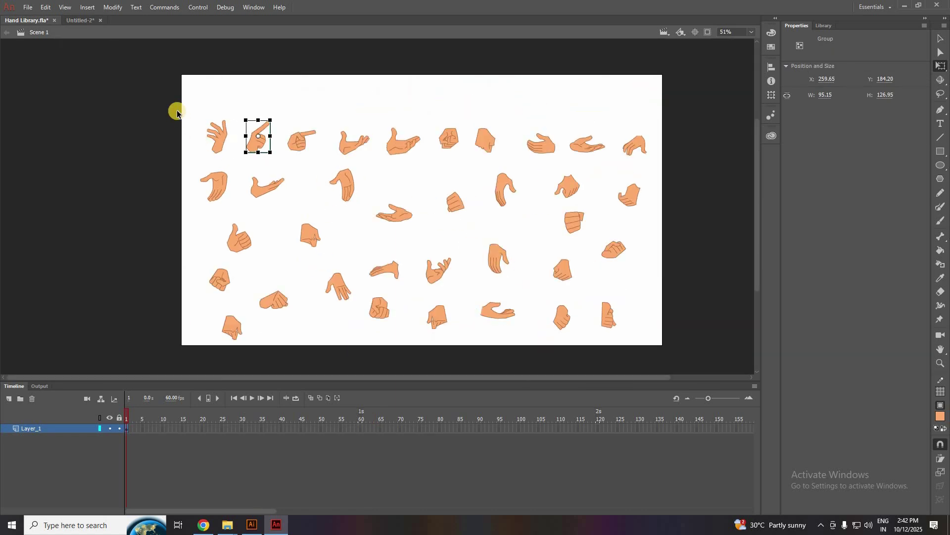
left_click_drag(178, 111, 684, 365)
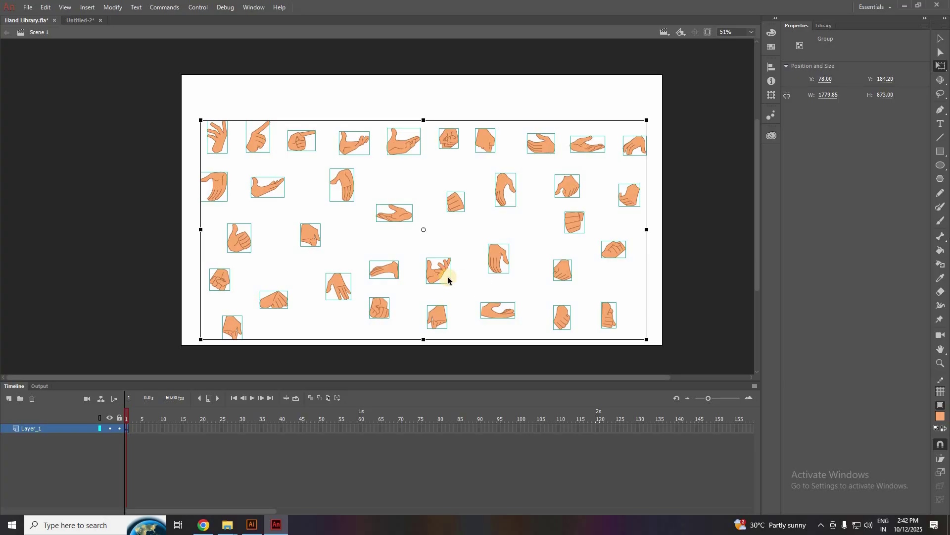
Step: Switch to the Untitled-2 document, view the hand instance's context options, and reselect the hand at the end of the arm
left_click(77, 21)
right_click(399, 214)
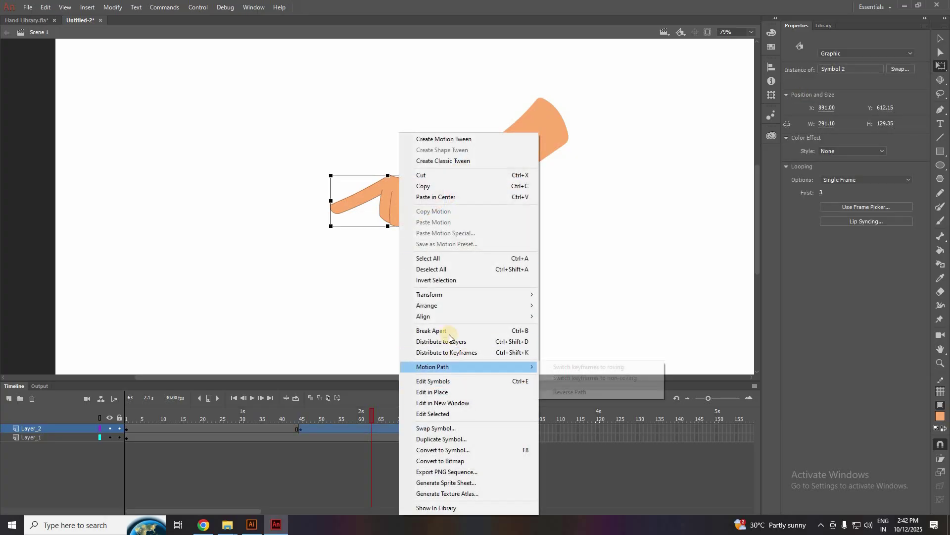
mouse_move(441, 296)
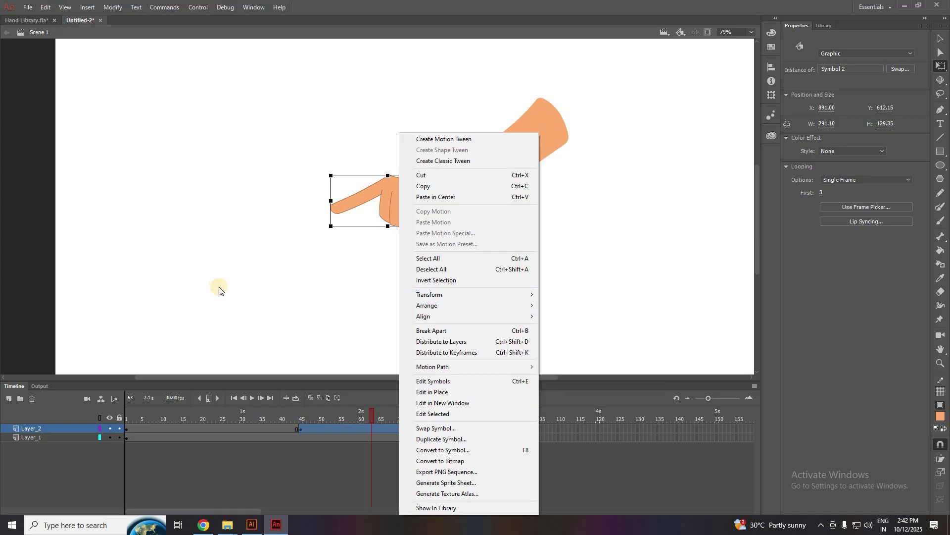
left_click(201, 276)
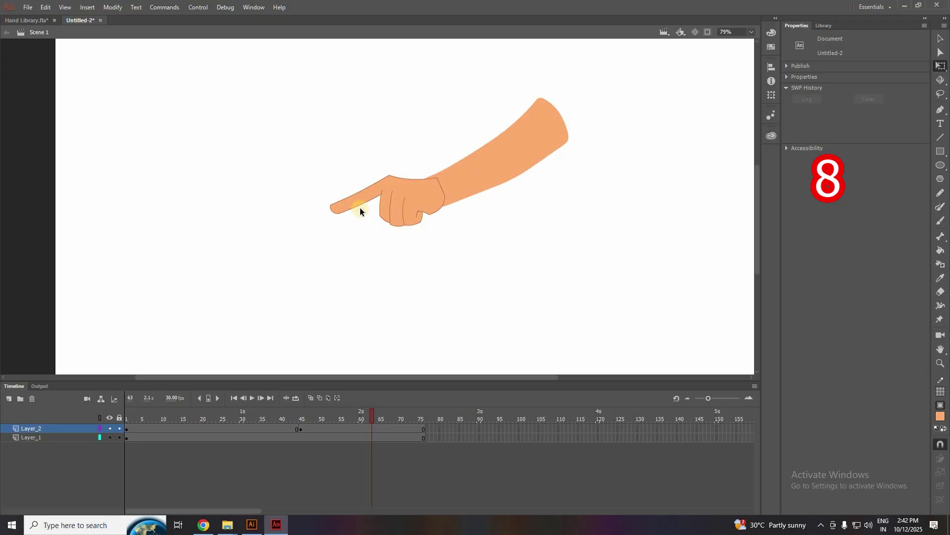
left_click(404, 210)
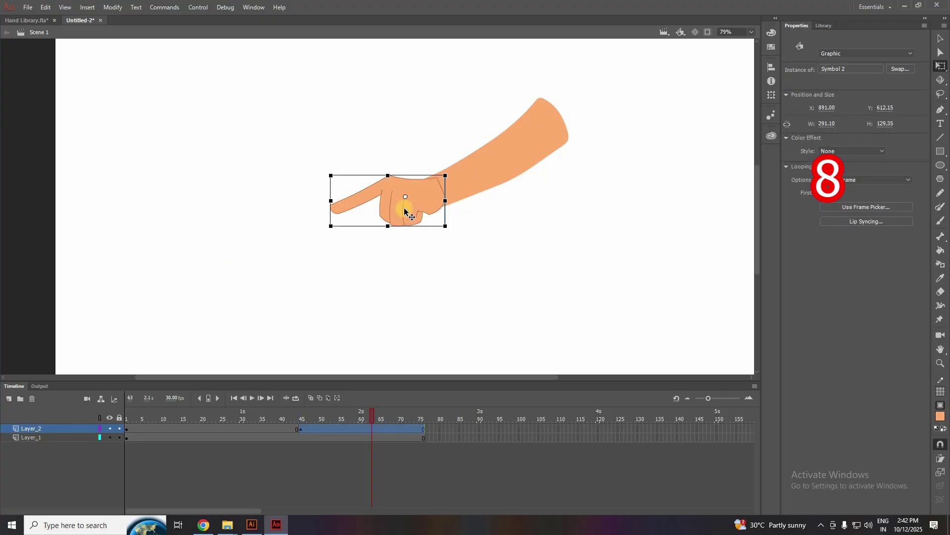
Step: Return to the Hand Library document, deselect all the hand poses, and point out the open-hand pose in the upper row
left_click(31, 22)
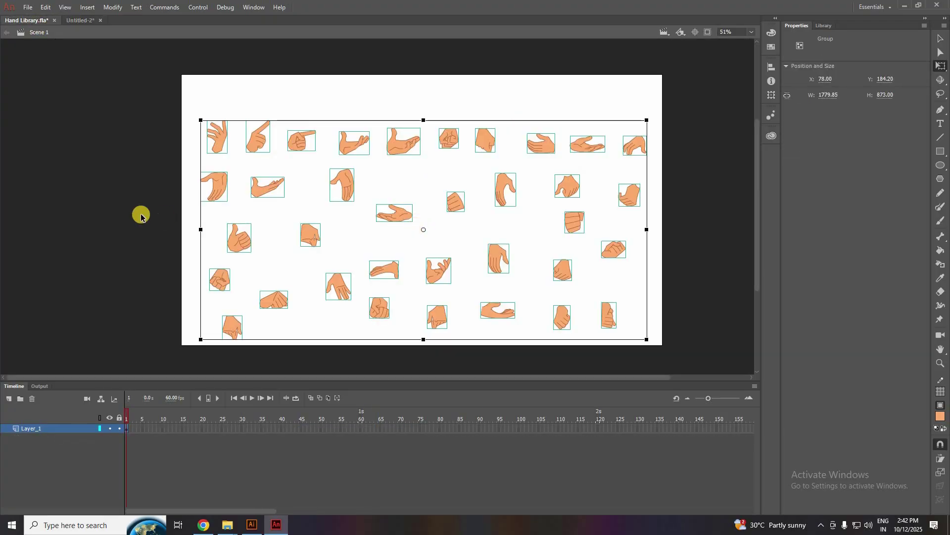
left_click(115, 217)
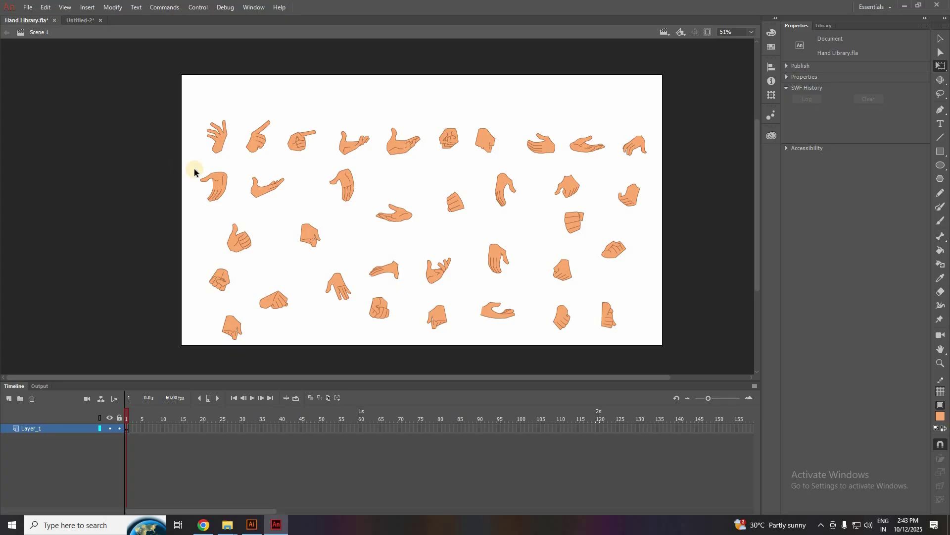
left_click(219, 148)
left_click(212, 133)
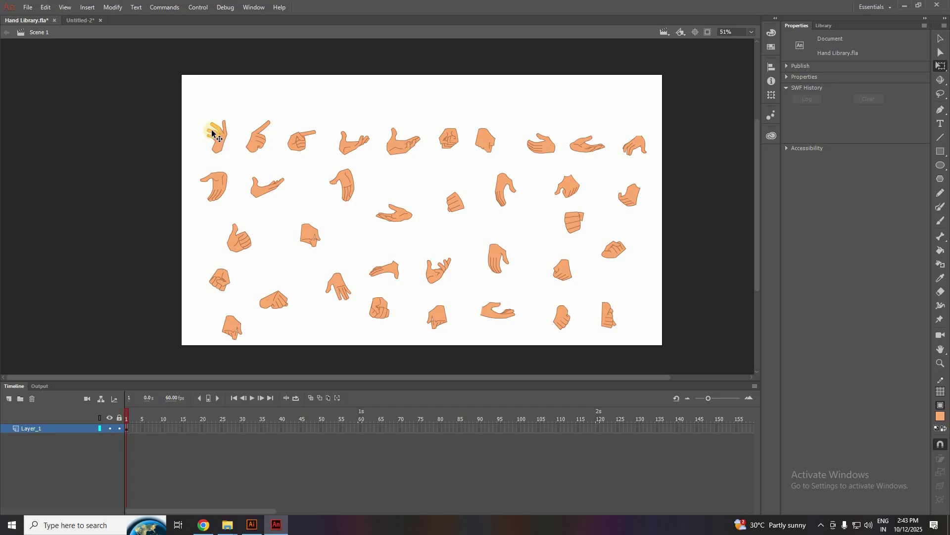